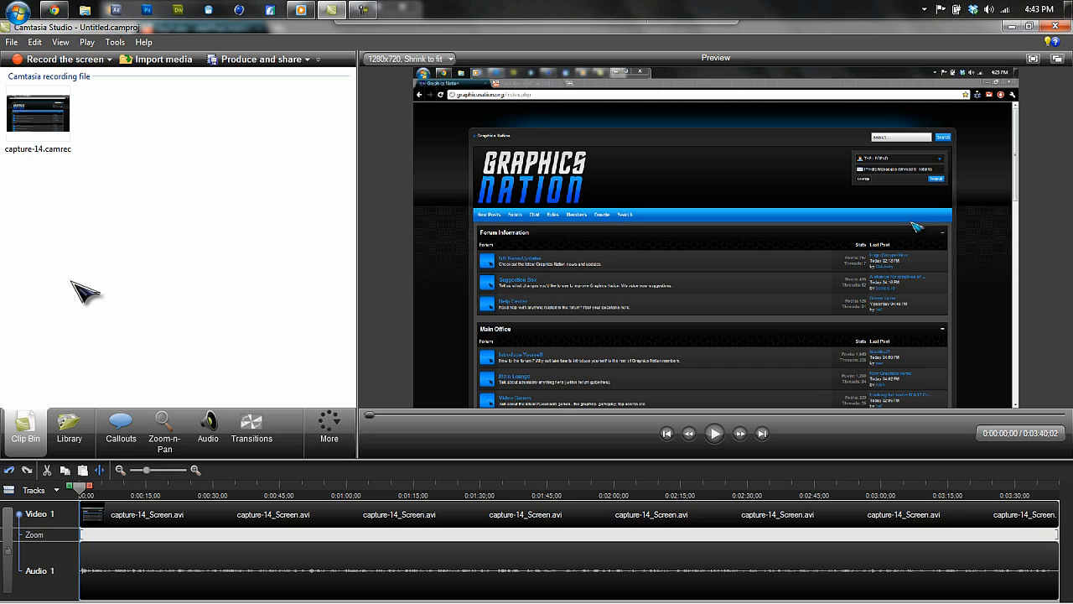
pyautogui.moveTo(80, 488)
pyautogui.mouseDown()
pyautogui.moveTo(625, 498)
pyautogui.moveTo(847, 520)
pyautogui.moveTo(86, 494)
pyautogui.mouseUp()
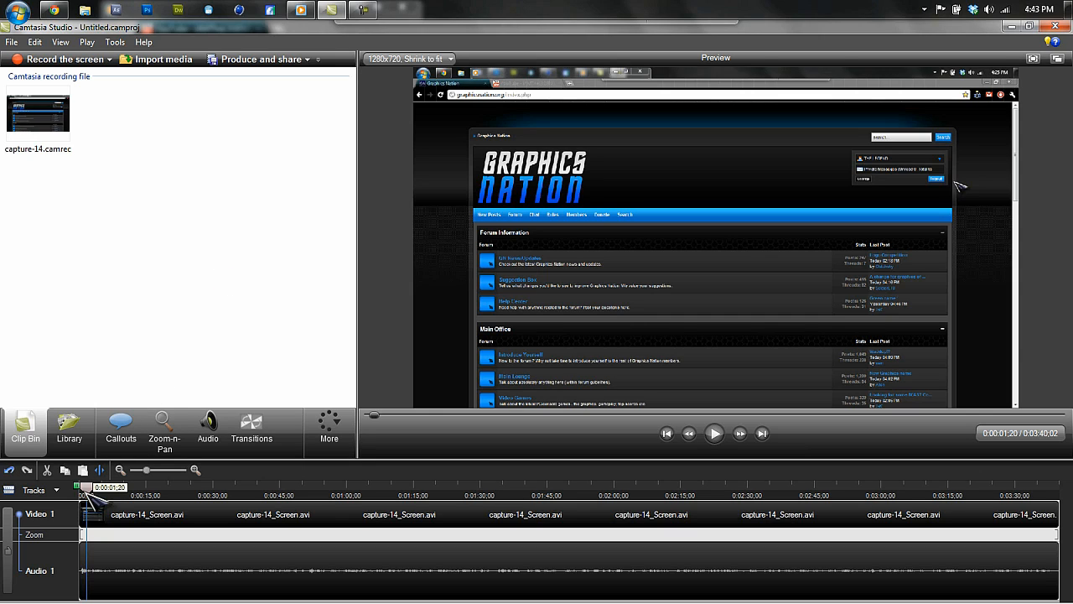
pyautogui.moveTo(89, 493); pyautogui.dragTo(80, 494)
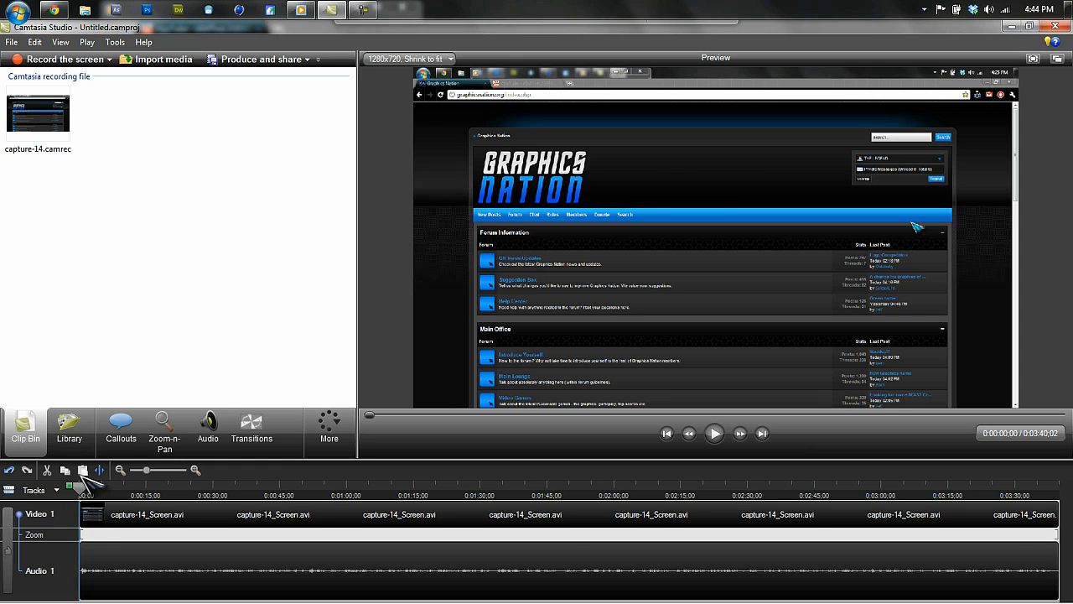
pyautogui.moveTo(86, 486)
pyautogui.mouseDown()
pyautogui.moveTo(280, 488)
pyautogui.moveTo(68, 486)
pyautogui.mouseUp()
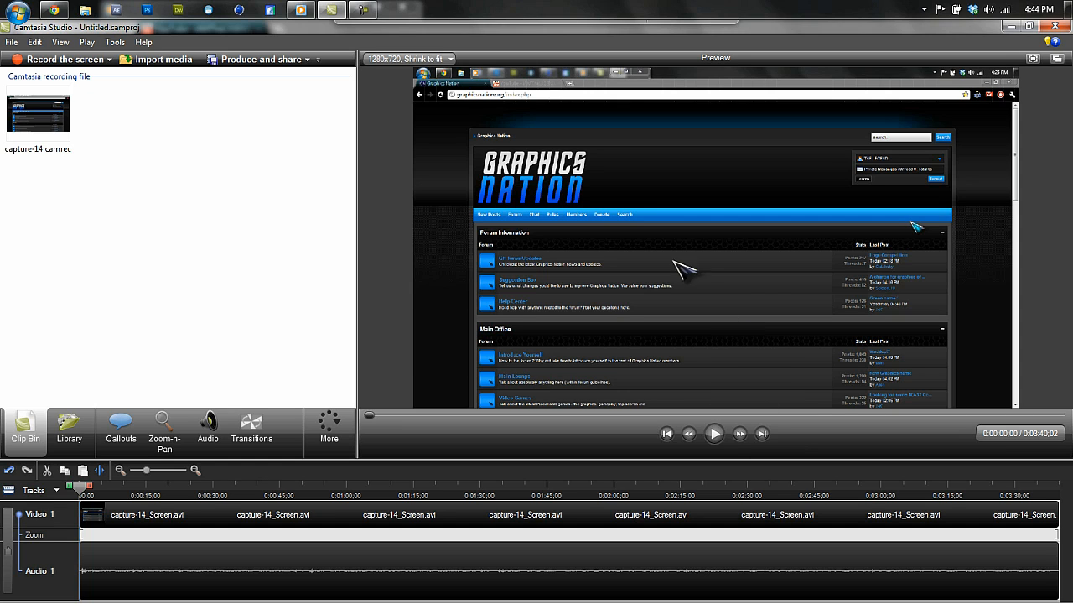
# Produce the project with the YOUTUBE HD PRESET preset as a production named tut, then finish the wizard.
pyautogui.click(277, 60)
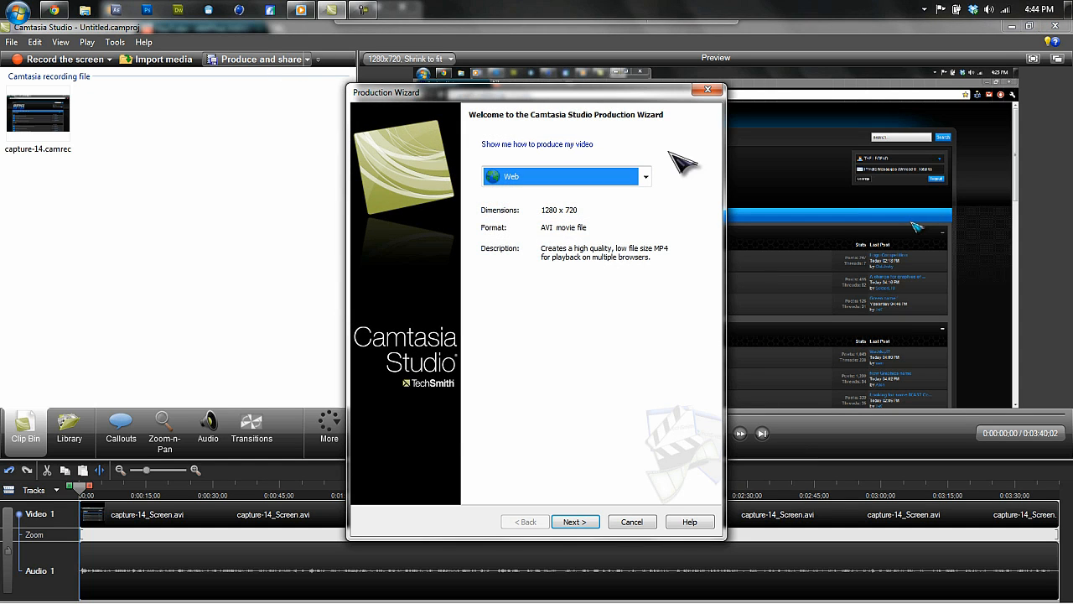
pyautogui.click(645, 177)
pyautogui.click(542, 364)
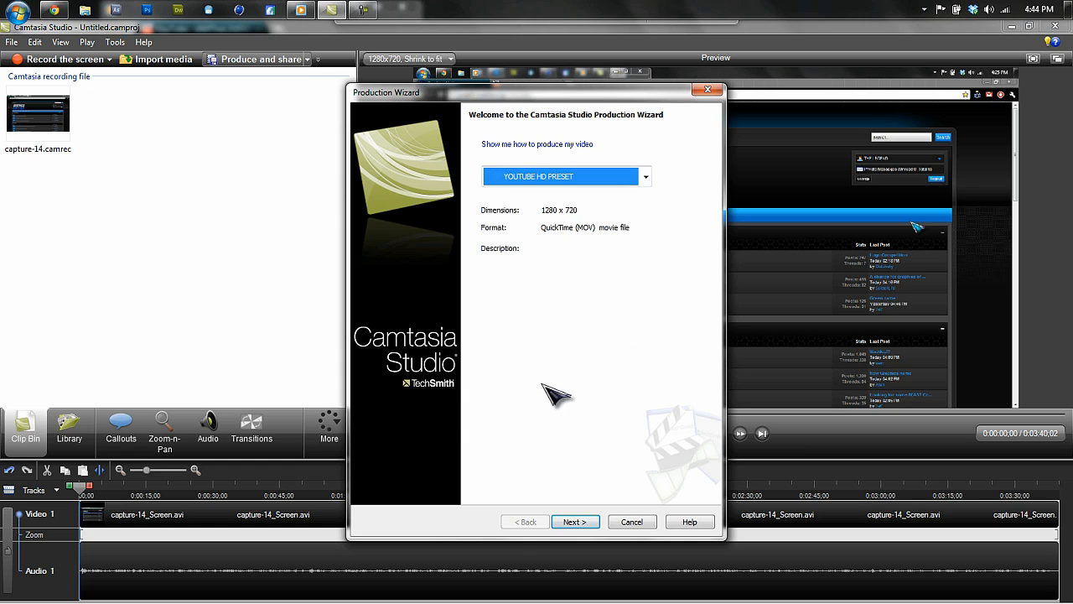
pyautogui.click(577, 521)
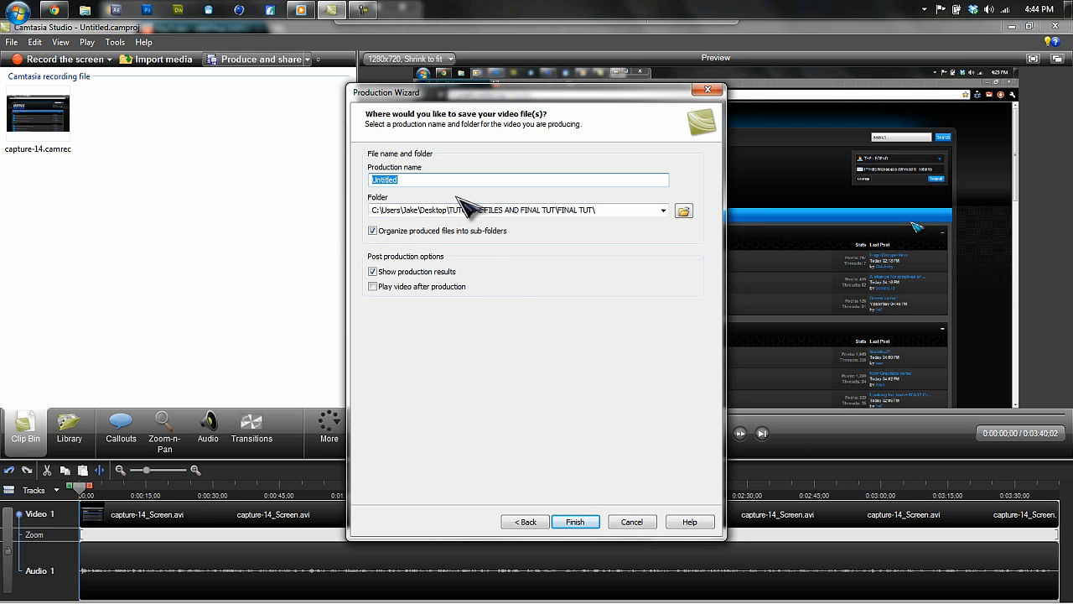
pyautogui.write('tu')
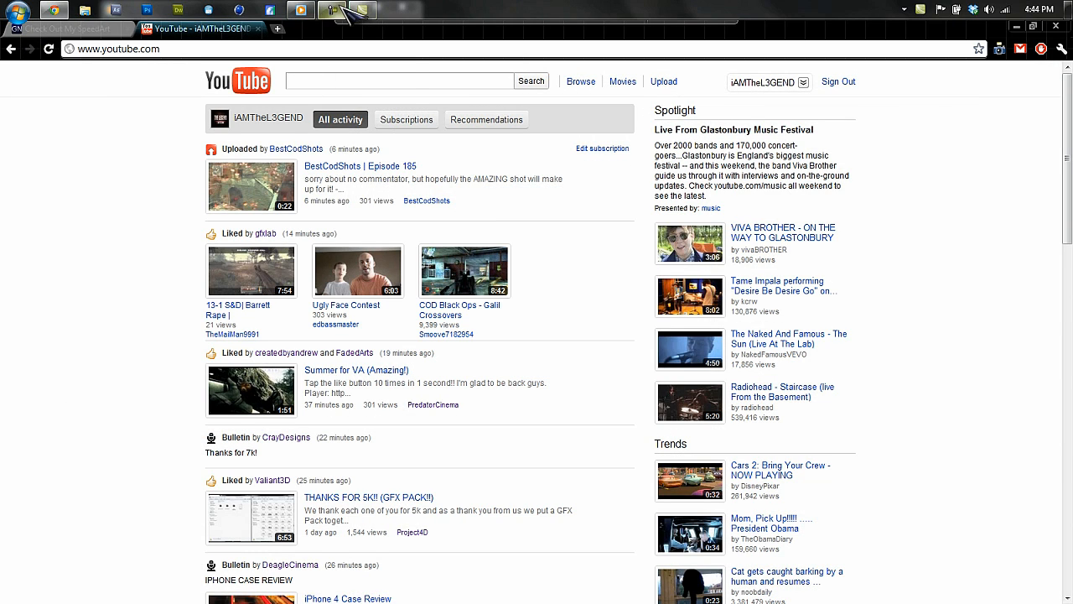
pyautogui.moveTo(339, 8)
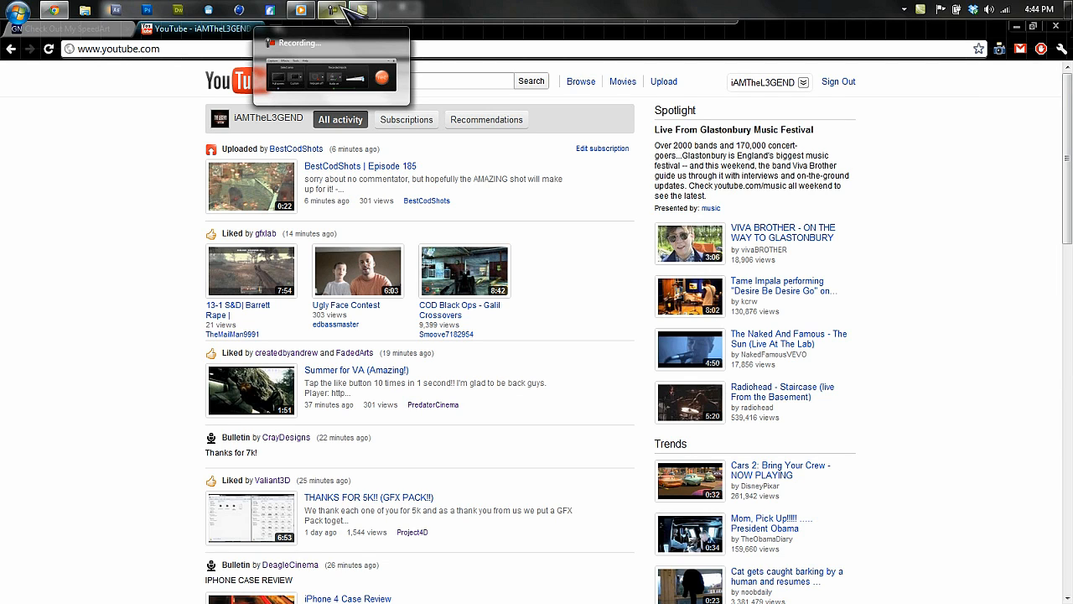
pyautogui.click(341, 12)
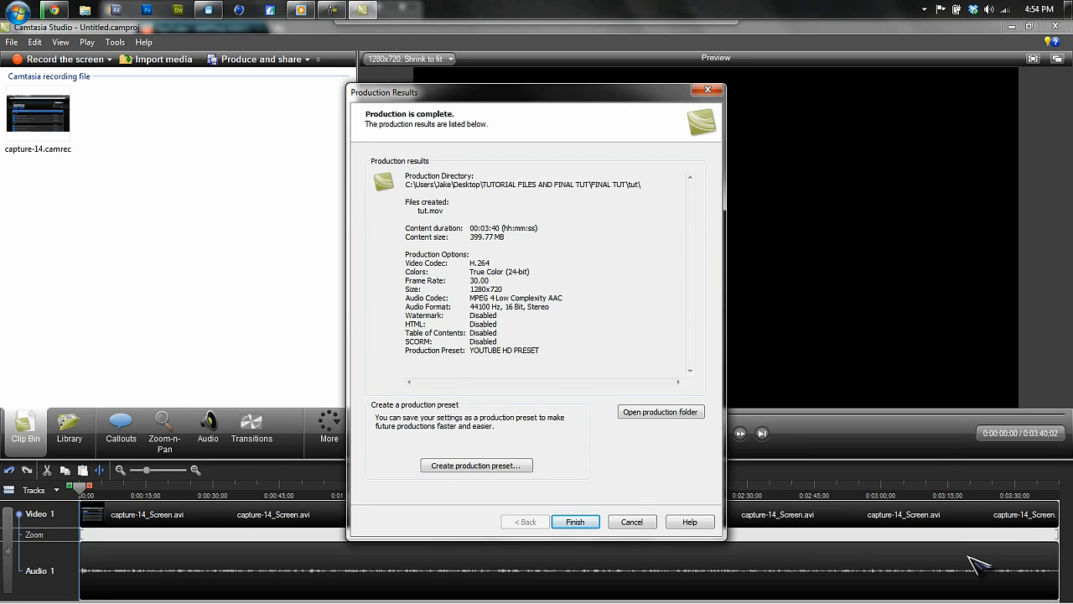
pyautogui.click(590, 526)
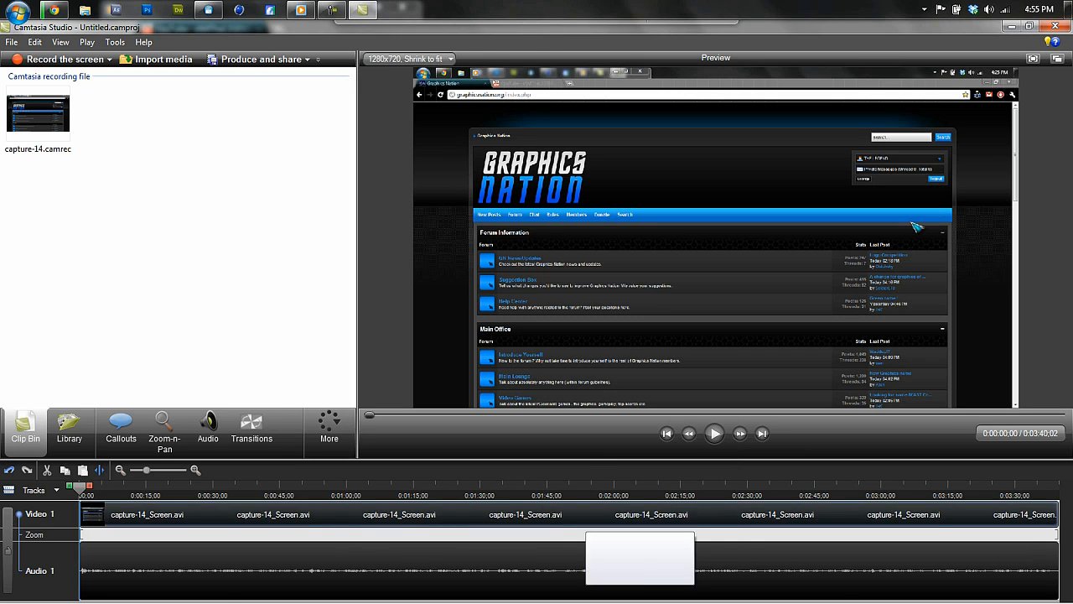
# Switch to Vegas Movie Studio and open the tut video from the FINAL TUT\tut folder onto the timeline.
pyautogui.click(239, 10)
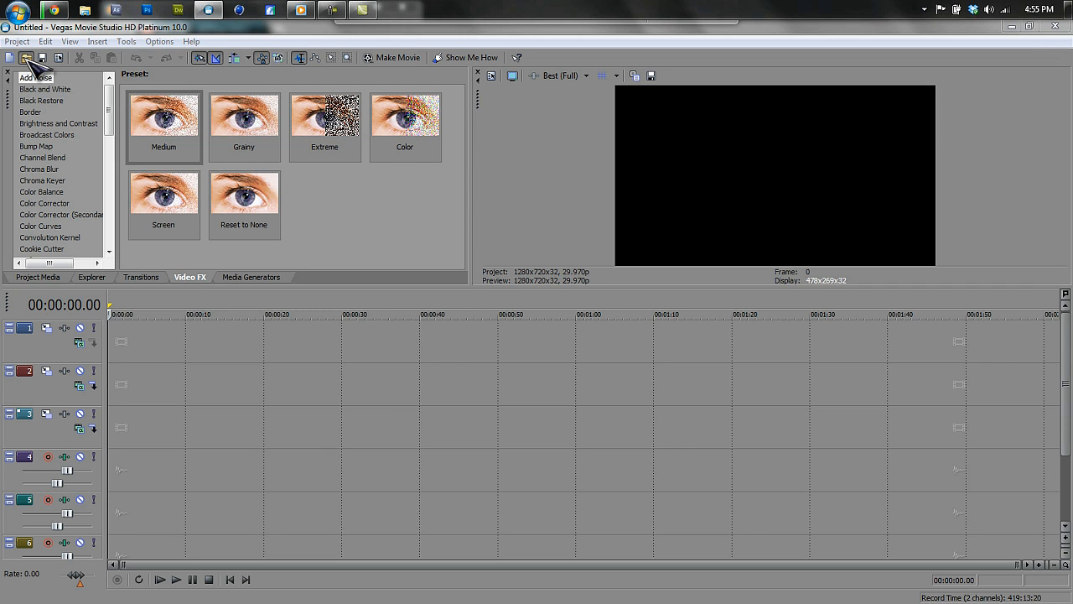
pyautogui.click(26, 57)
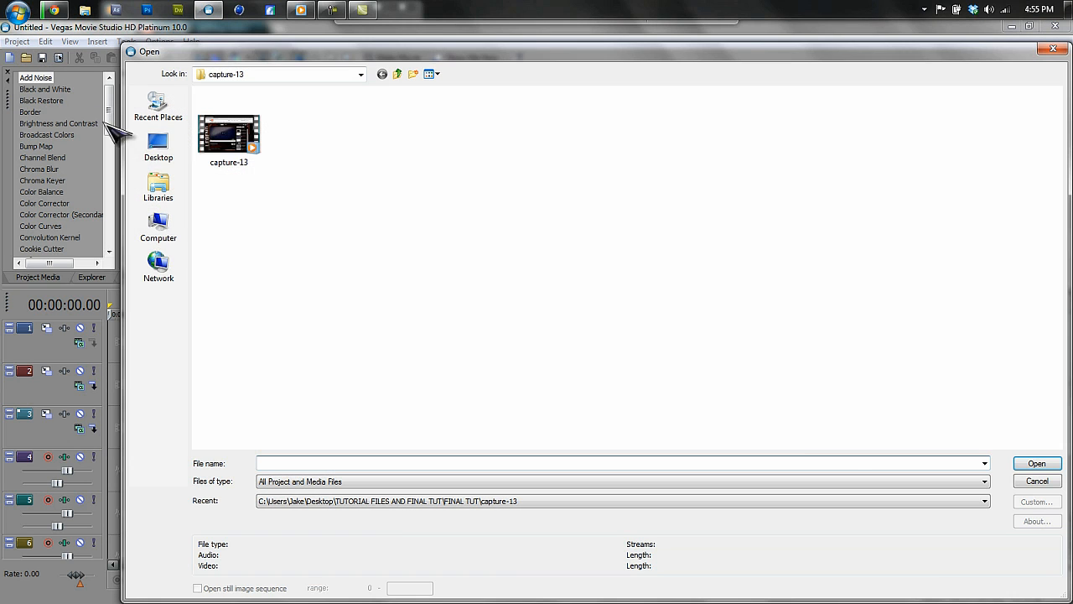
pyautogui.click(398, 75)
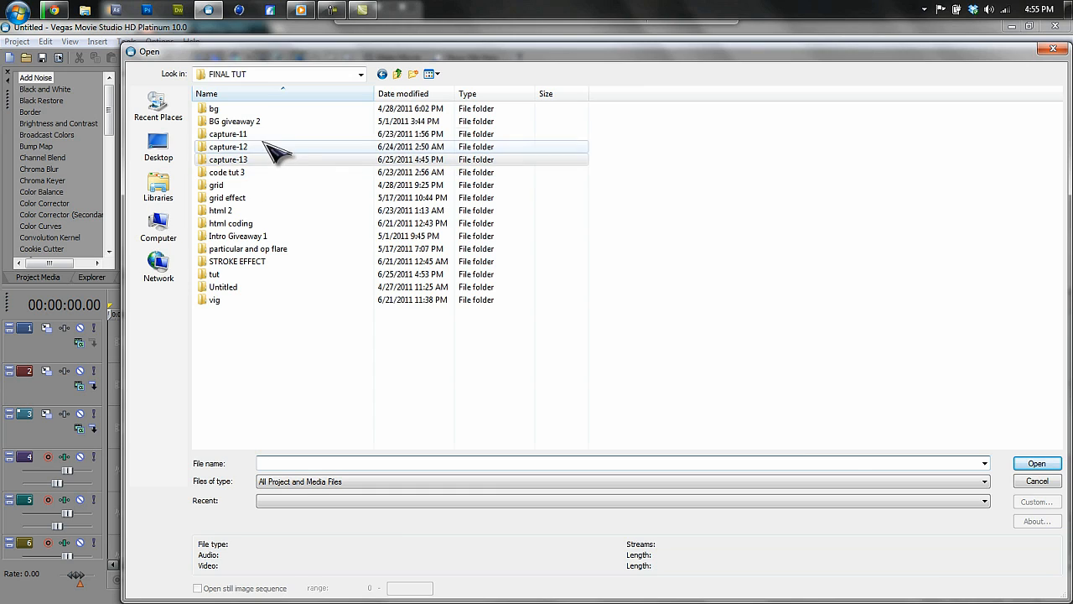
pyautogui.click(246, 289)
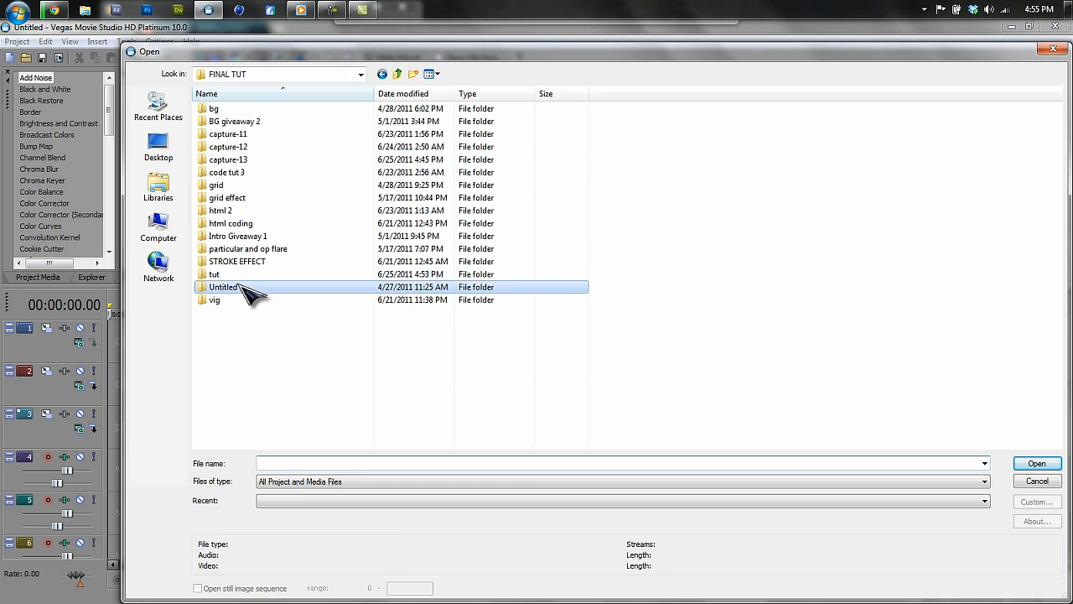
pyautogui.doubleClick(247, 289)
pyautogui.click(256, 161)
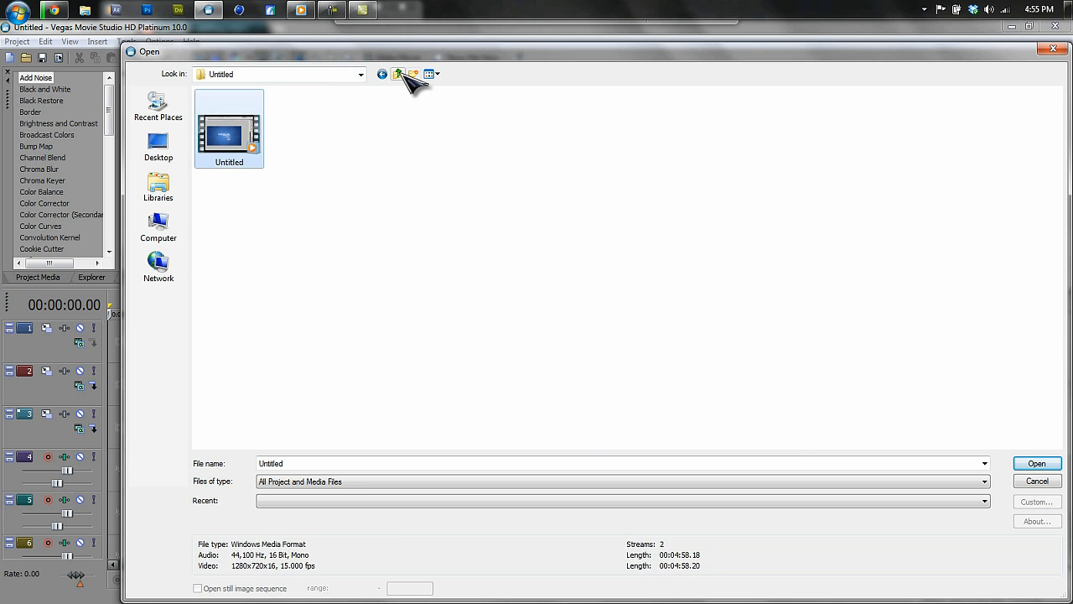
pyautogui.click(397, 74)
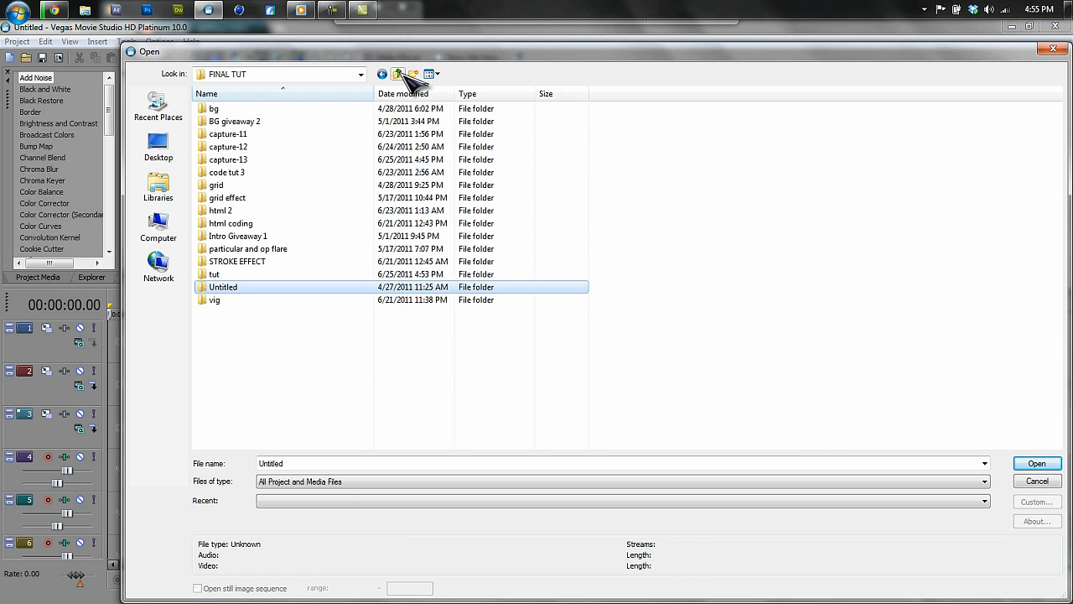
pyautogui.doubleClick(266, 274)
pyautogui.click(239, 147)
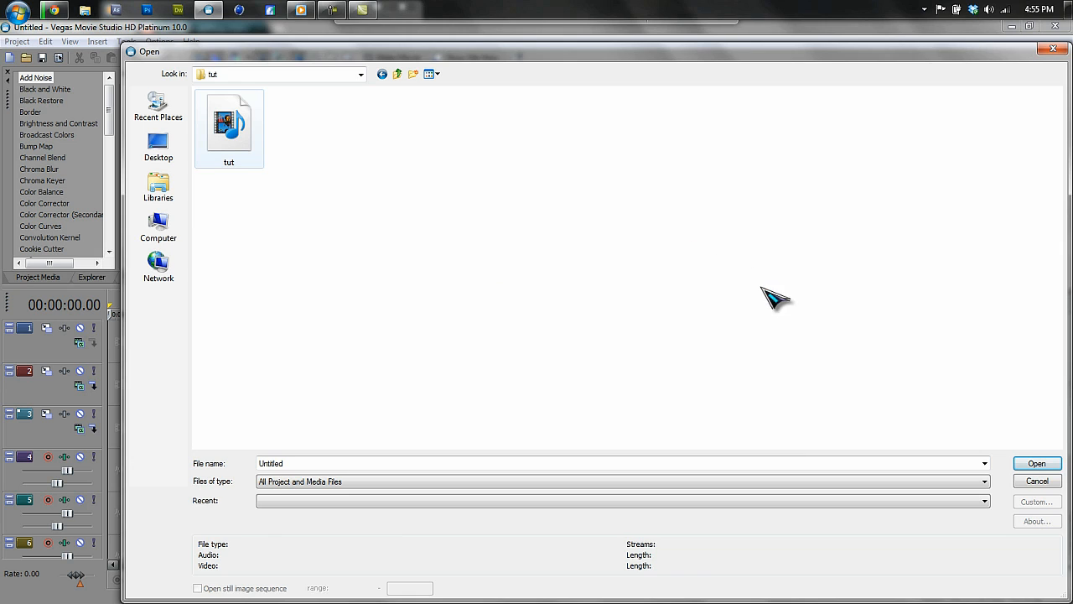
pyautogui.click(1033, 466)
pyautogui.click(277, 432)
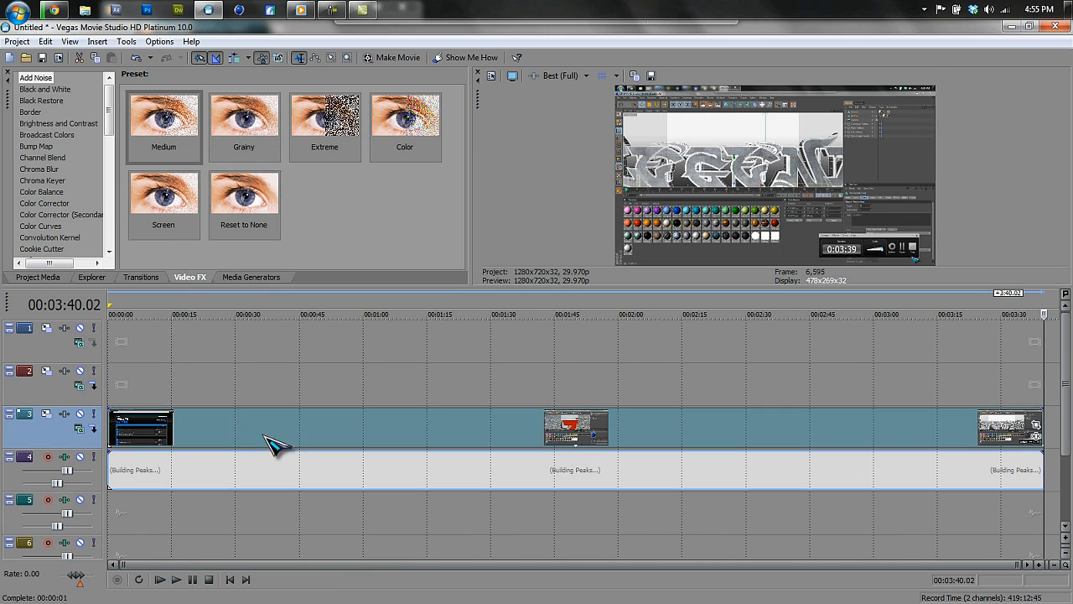
# In the video event's properties, turn off Maintain aspect ratio and choose Disable resample.
pyautogui.rightClick(203, 431)
pyautogui.click(226, 423)
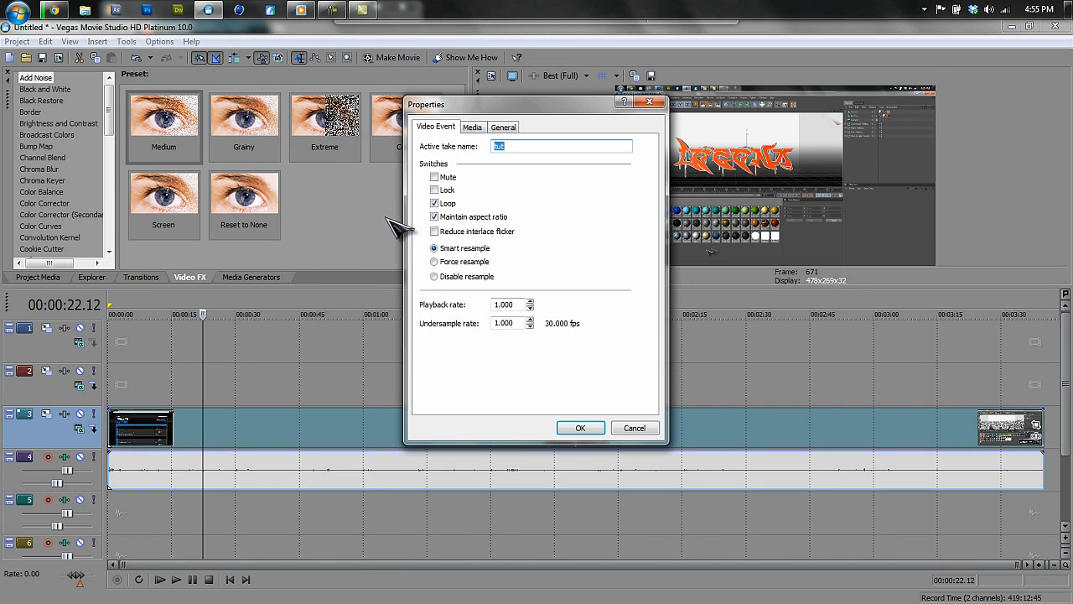
pyautogui.click(434, 216)
pyautogui.click(434, 277)
pyautogui.click(578, 424)
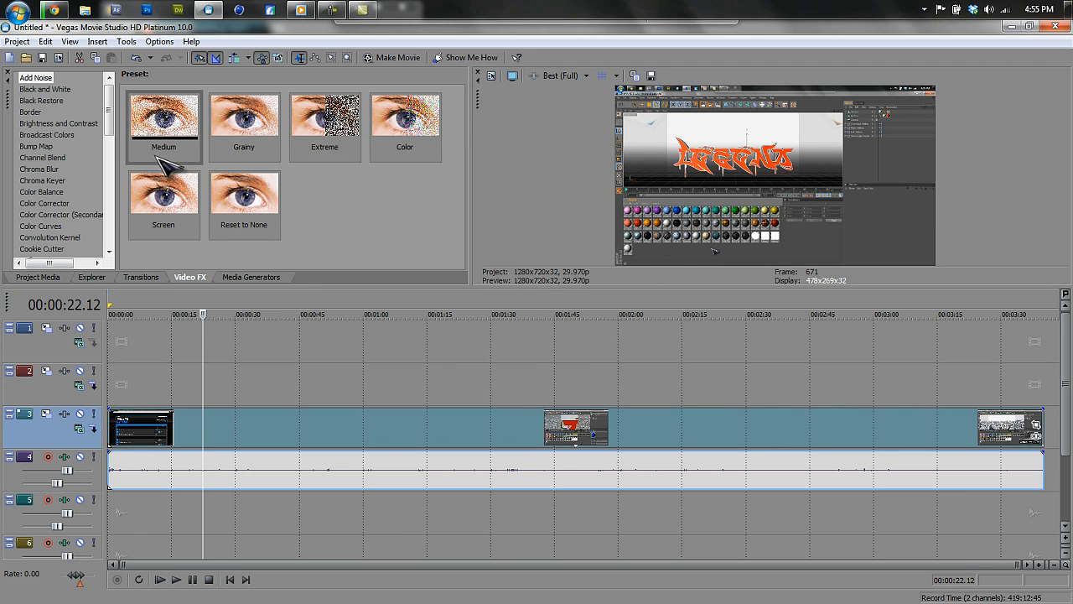
# Apply the Sharpen video effect with its SEXY preset to the video event.
pyautogui.scroll(-10, 100, 202)
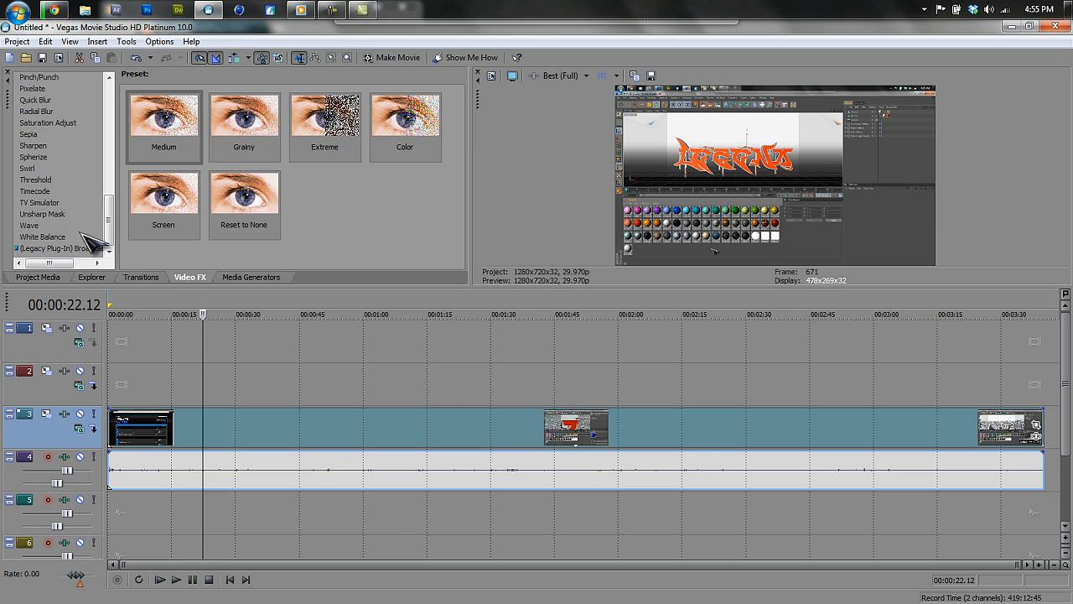
pyautogui.click(33, 145)
pyautogui.moveTo(323, 206); pyautogui.dragTo(391, 431)
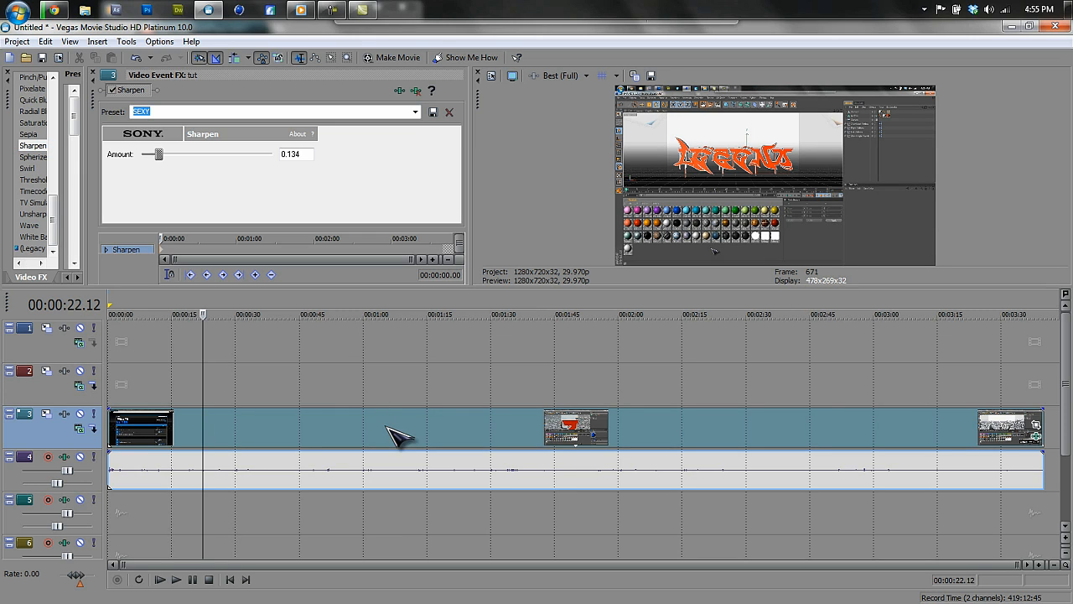
pyautogui.click(93, 73)
# Select the whole timeline and render it to the Desktop as Untitled.avi using Video for Windows (*.avi).
pyautogui.moveTo(112, 306); pyautogui.dragTo(1044, 306)
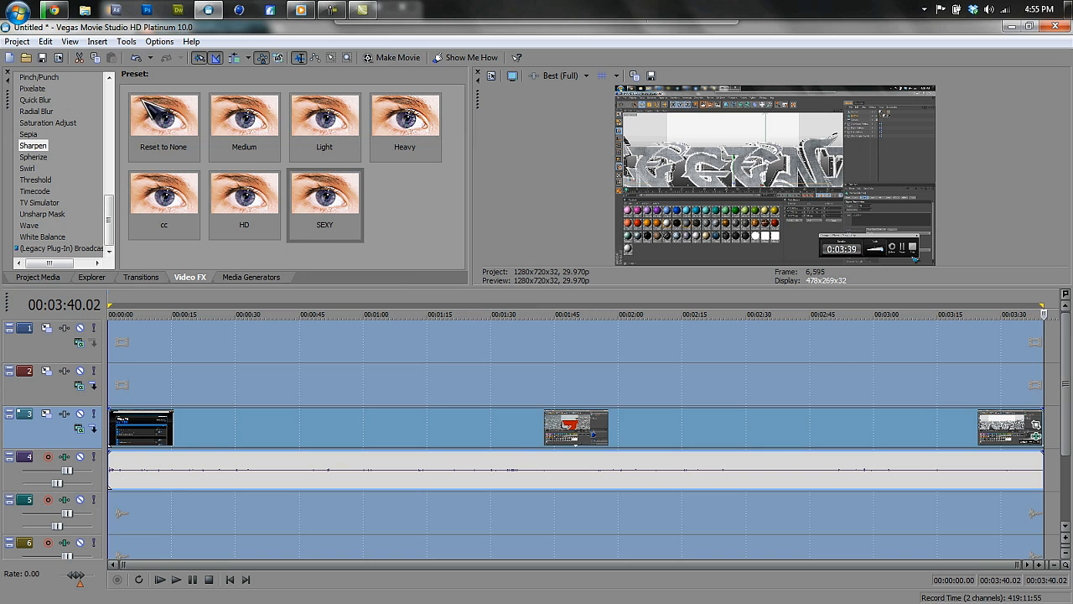
pyautogui.click(17, 41)
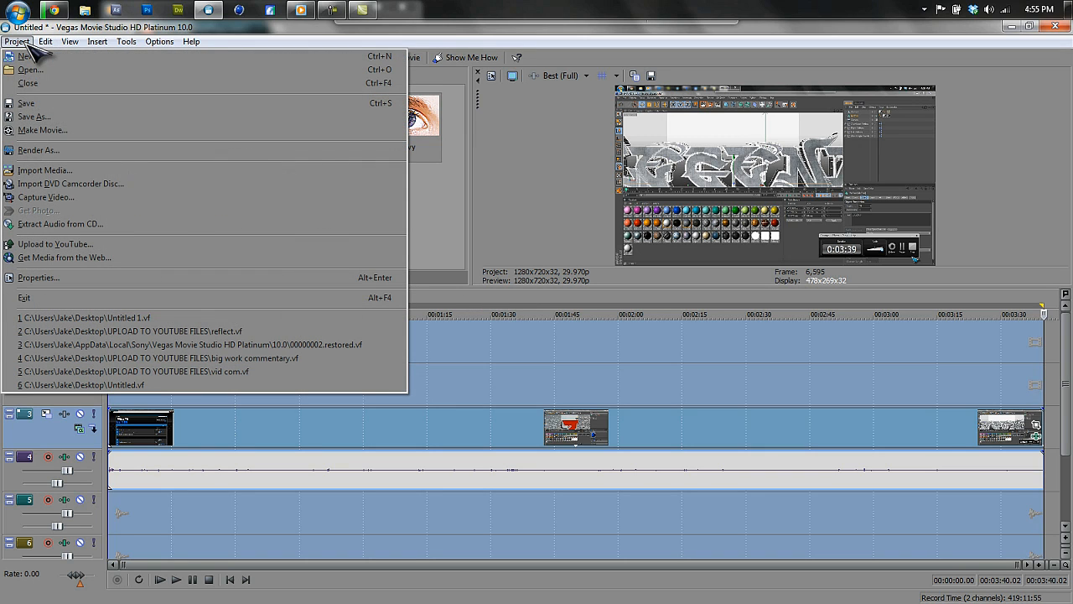
pyautogui.click(57, 149)
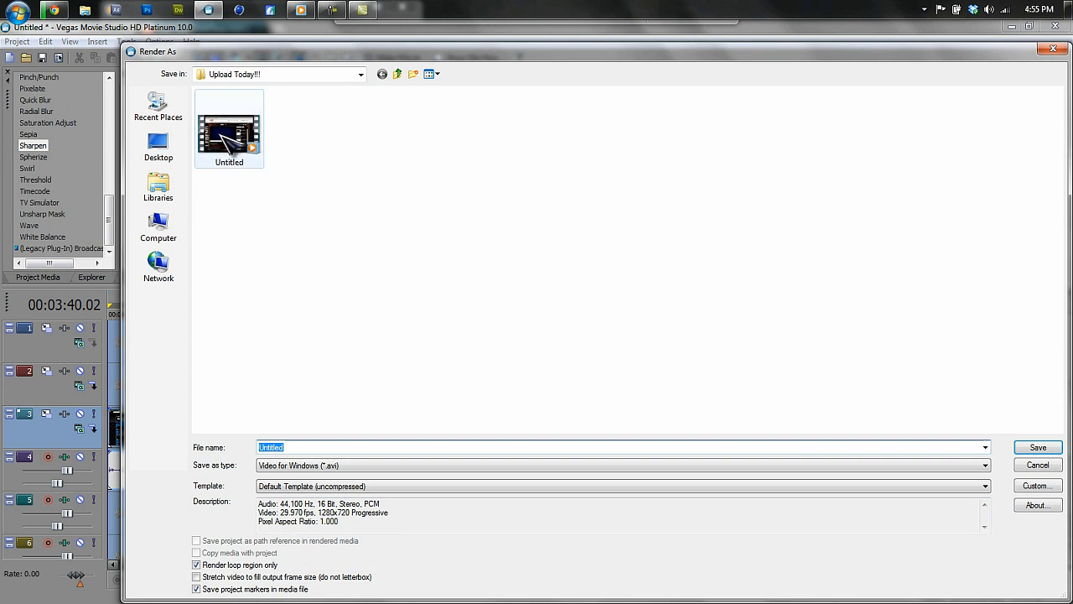
pyautogui.click(161, 144)
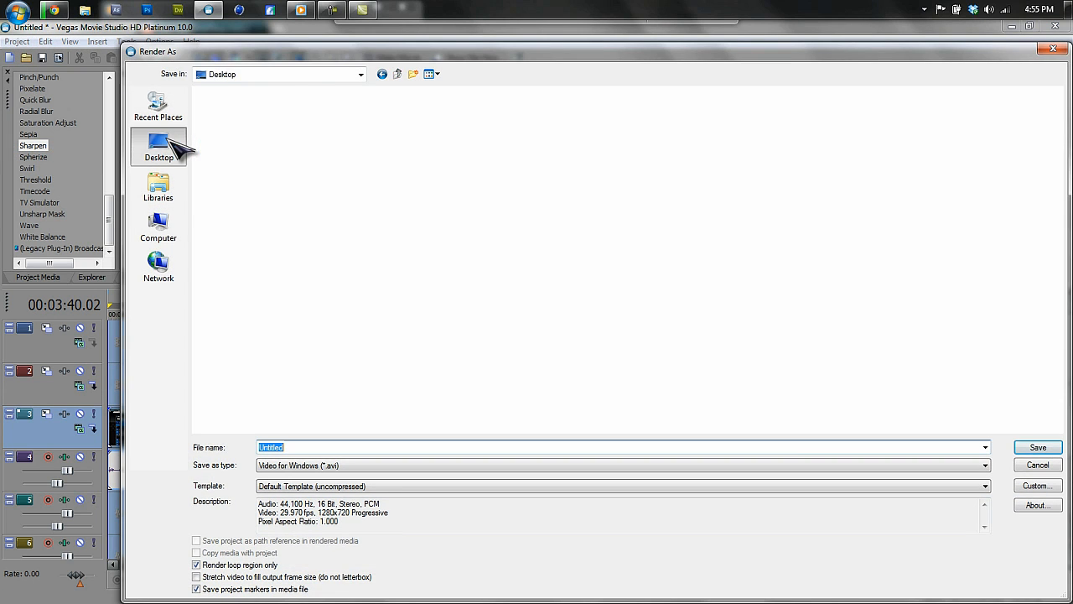
pyautogui.click(339, 467)
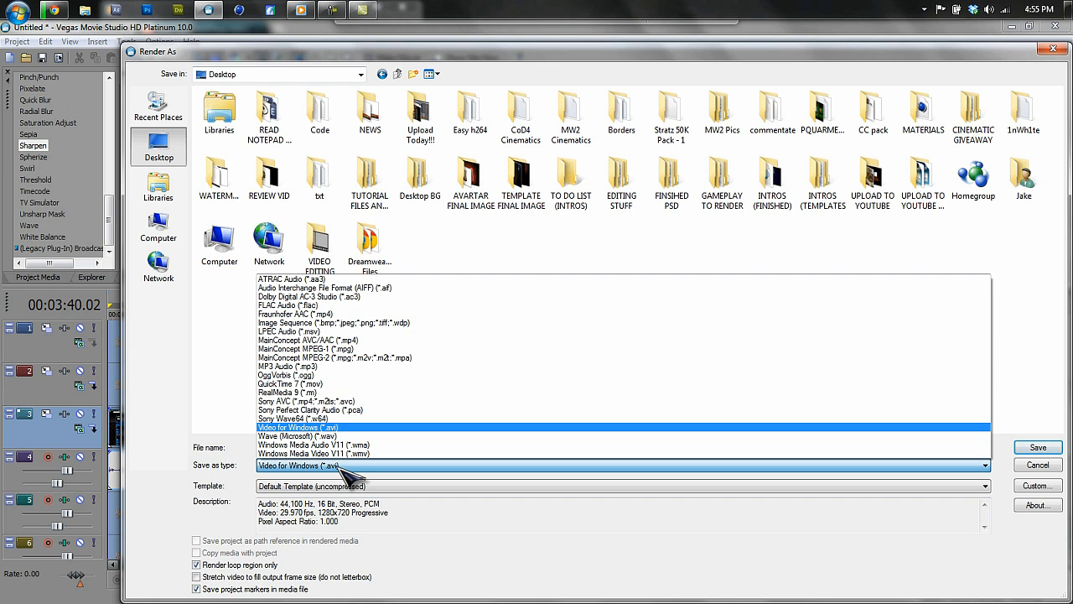
pyautogui.click(336, 427)
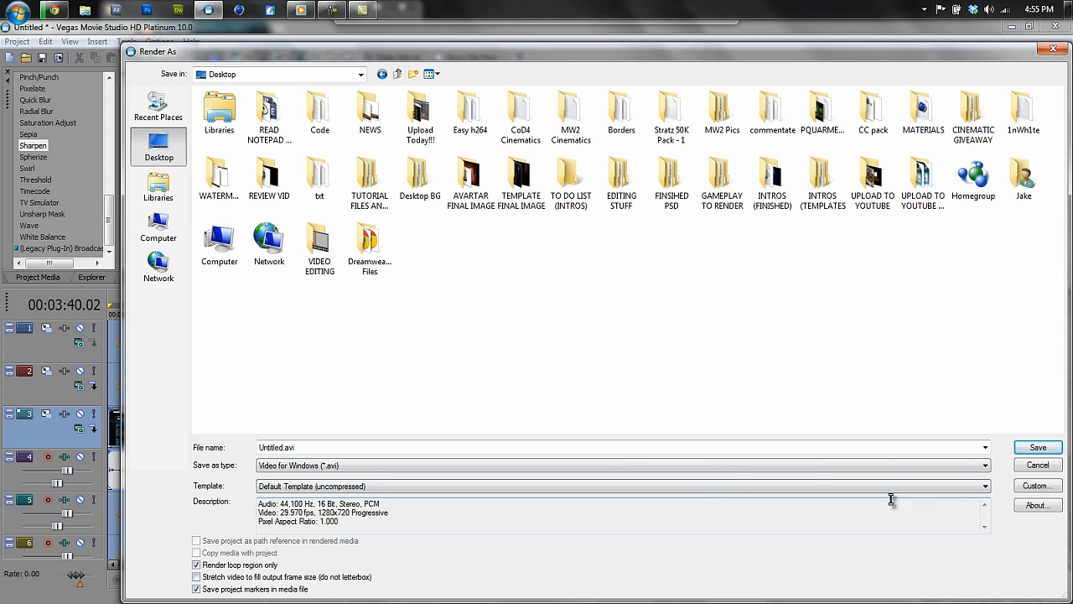
pyautogui.click(1037, 447)
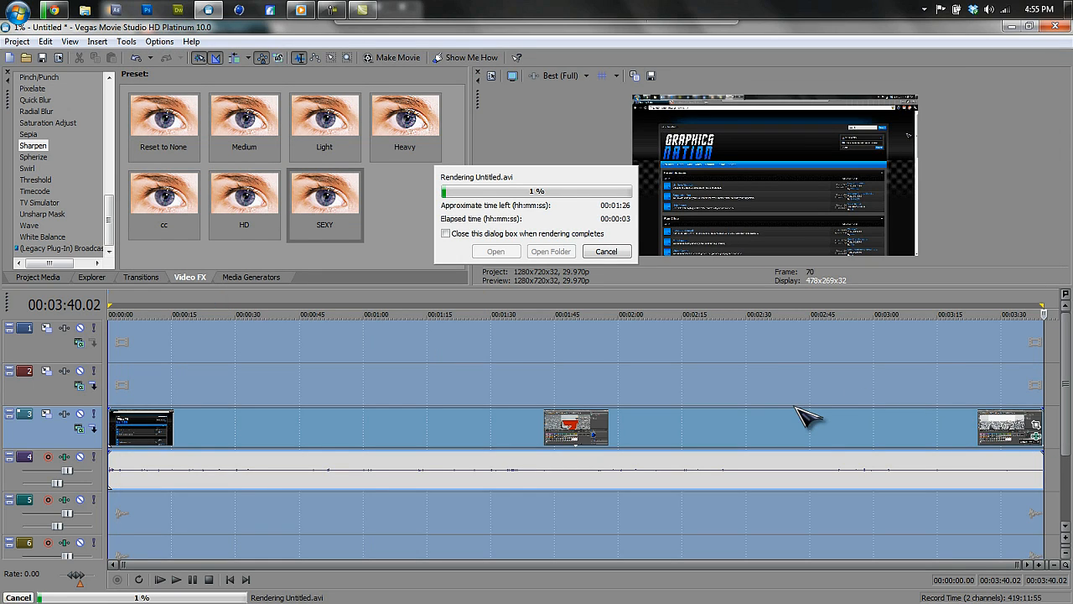
pyautogui.click(333, 10)
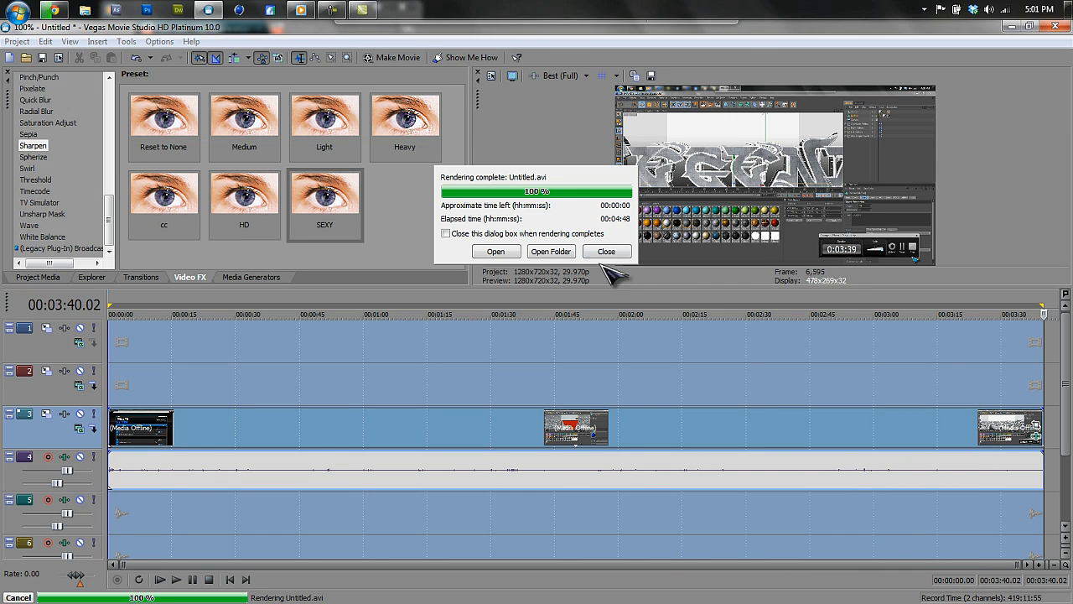
pyautogui.click(606, 251)
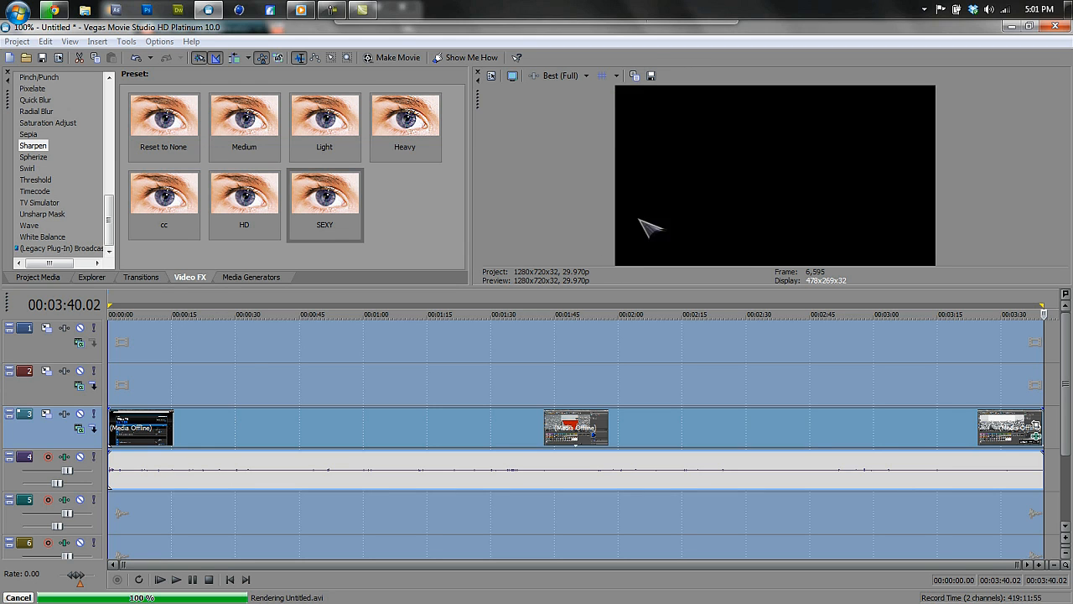
# Open the Desktop in Windows Explorer and select the rendered Untitled video file to check its details.
pyautogui.click(85, 10)
pyautogui.click(61, 110)
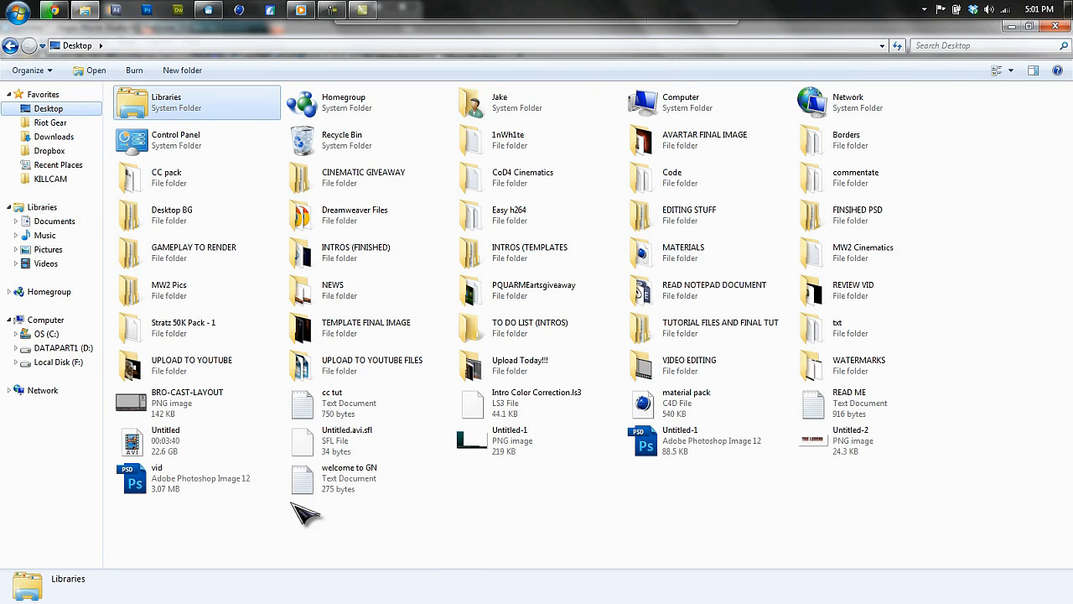
pyautogui.click(202, 453)
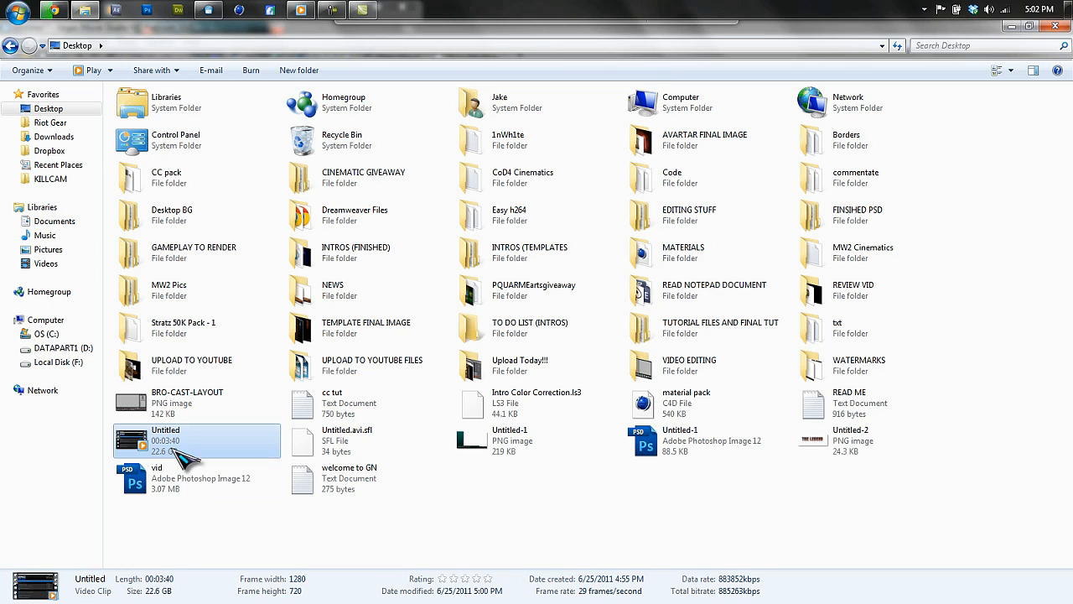
pyautogui.click(395, 541)
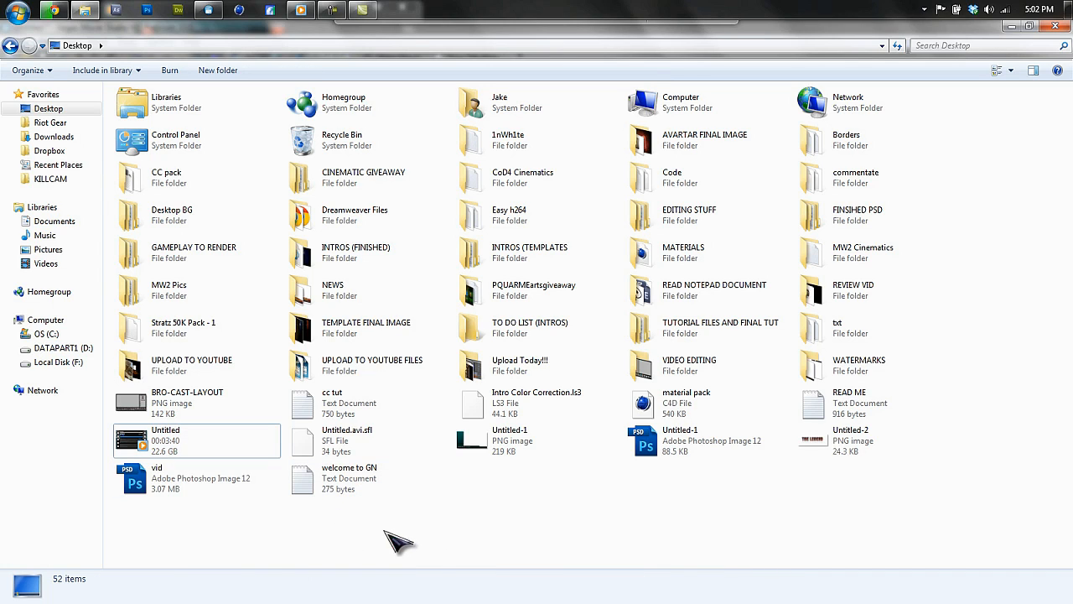
pyautogui.click(197, 440)
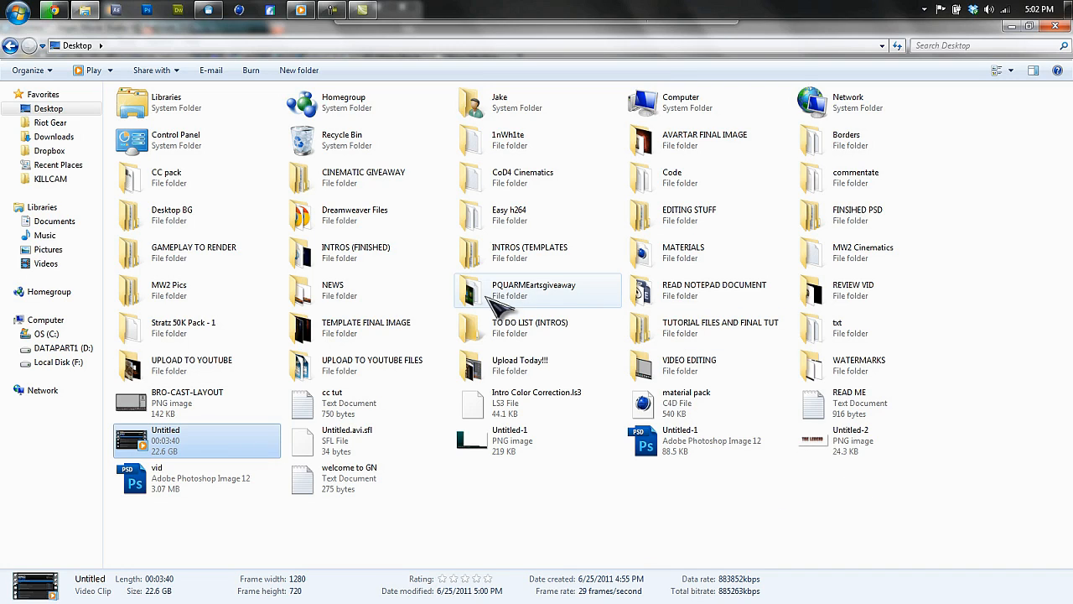
# Open the Easy h264 folder on the Desktop and launch the Easy h264 application.
pyautogui.click(593, 514)
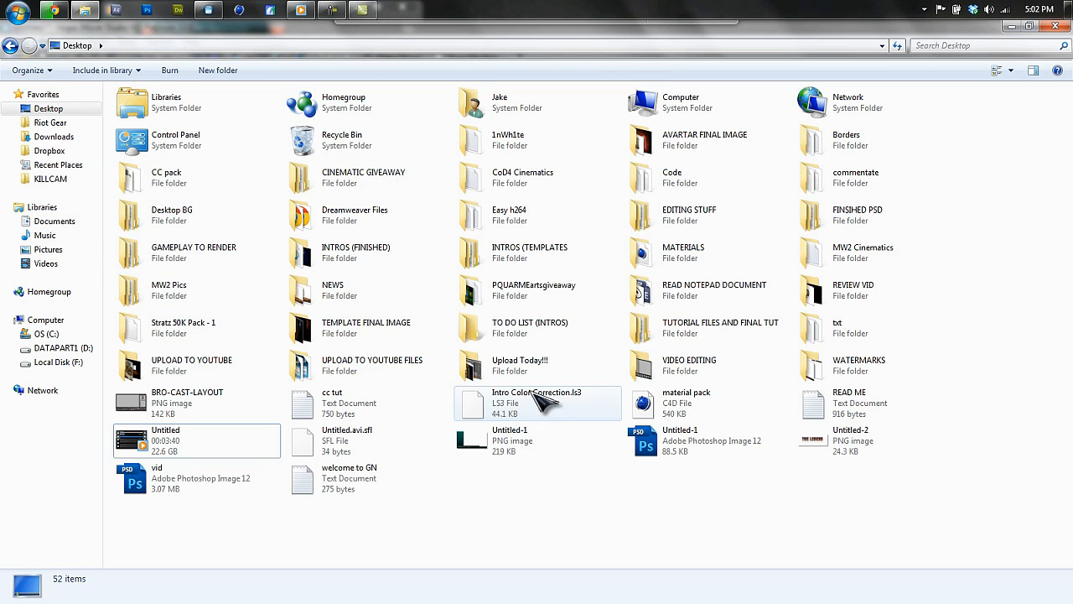
pyautogui.click(545, 228)
pyautogui.doubleClick(541, 223)
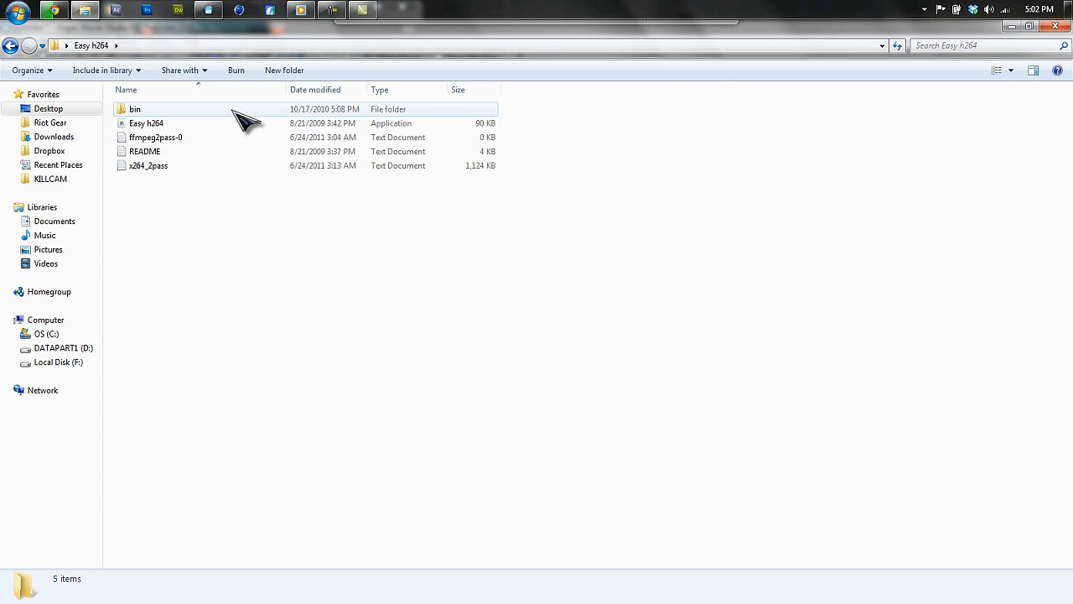
pyautogui.doubleClick(180, 124)
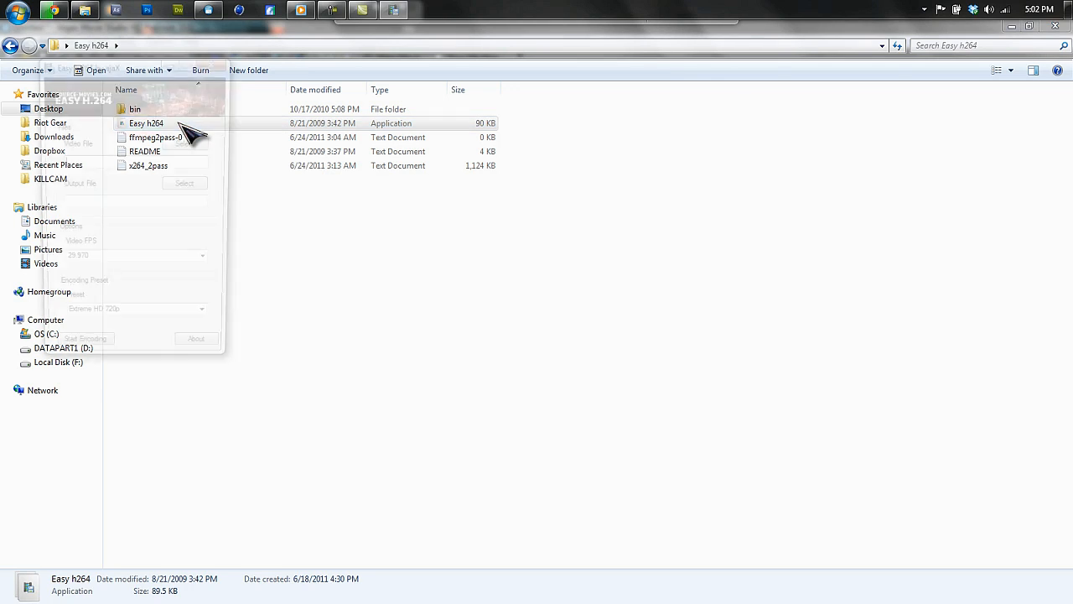
# Minimize the other open windows and move the Easy h.264 window to the middle of the desktop.
pyautogui.click(431, 366)
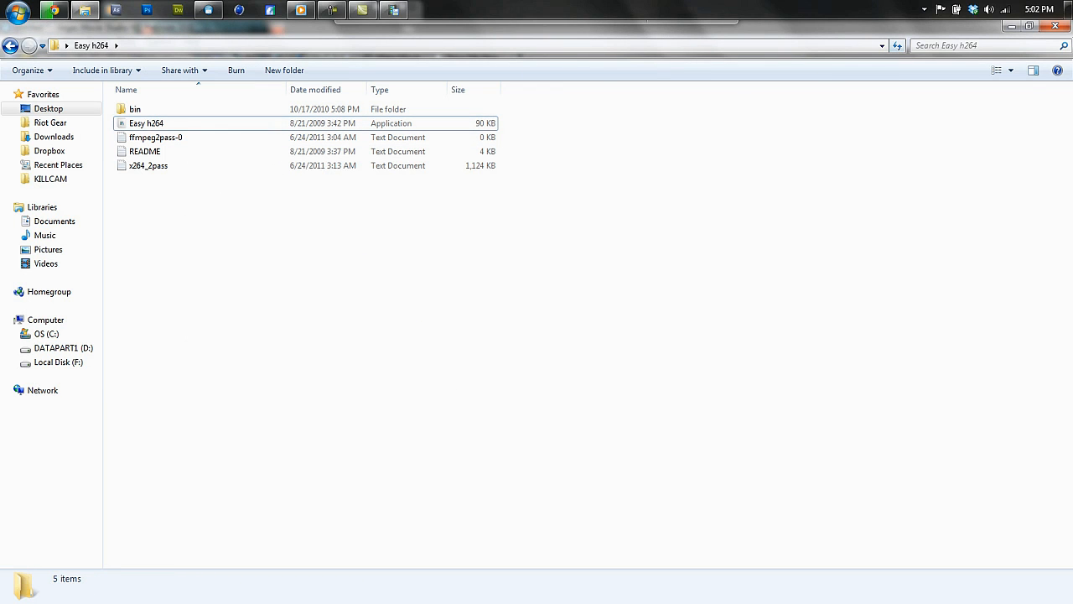
pyautogui.click(1056, 25)
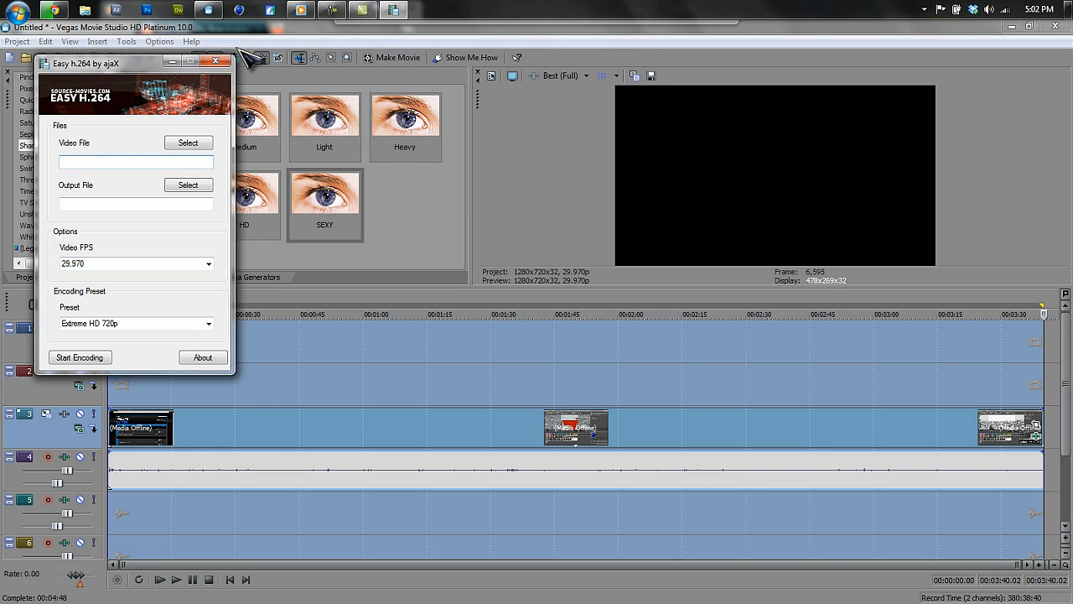
pyautogui.click(1011, 25)
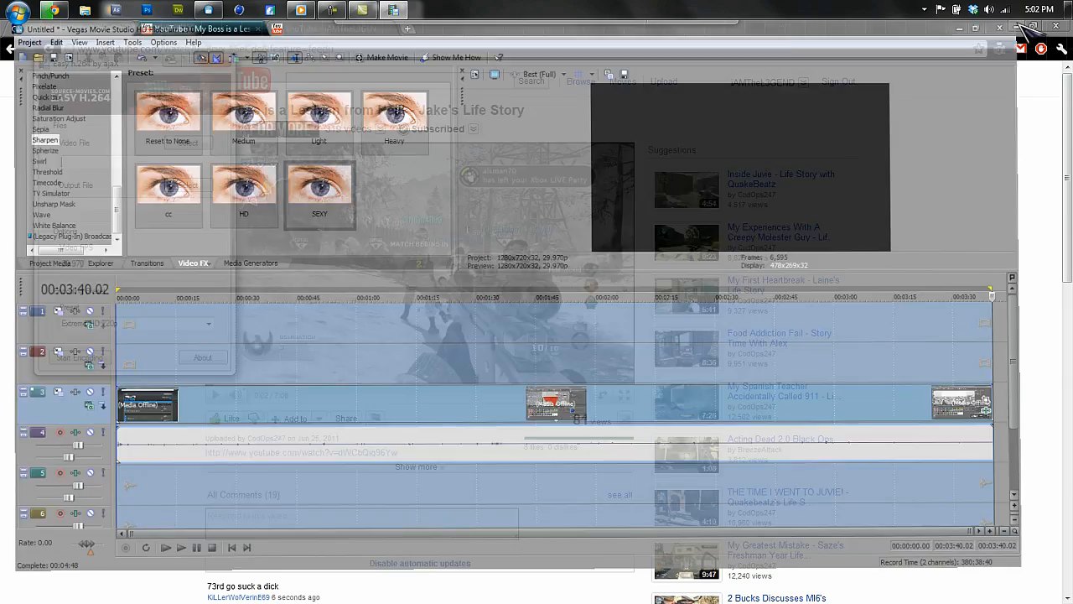
pyautogui.click(1016, 26)
pyautogui.click(1014, 28)
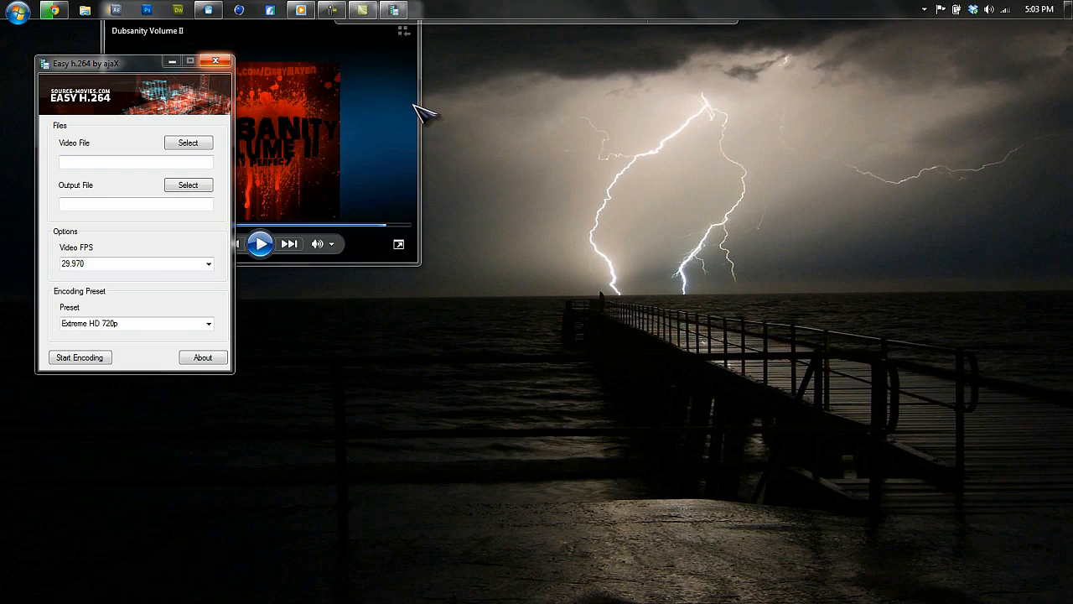
pyautogui.click(399, 74)
pyautogui.click(357, 28)
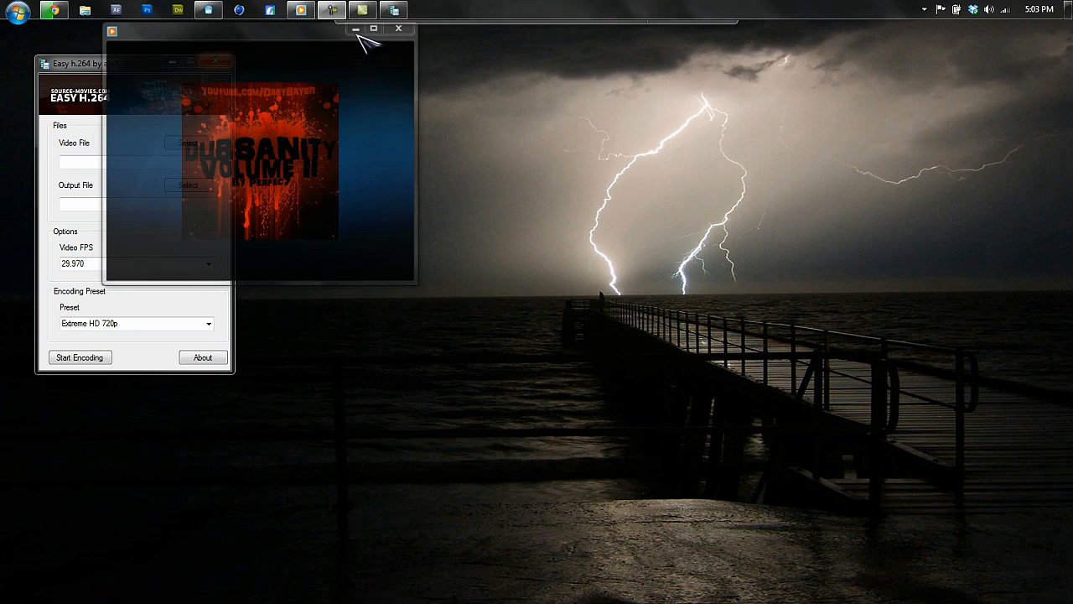
pyautogui.moveTo(111, 66); pyautogui.dragTo(679, 124)
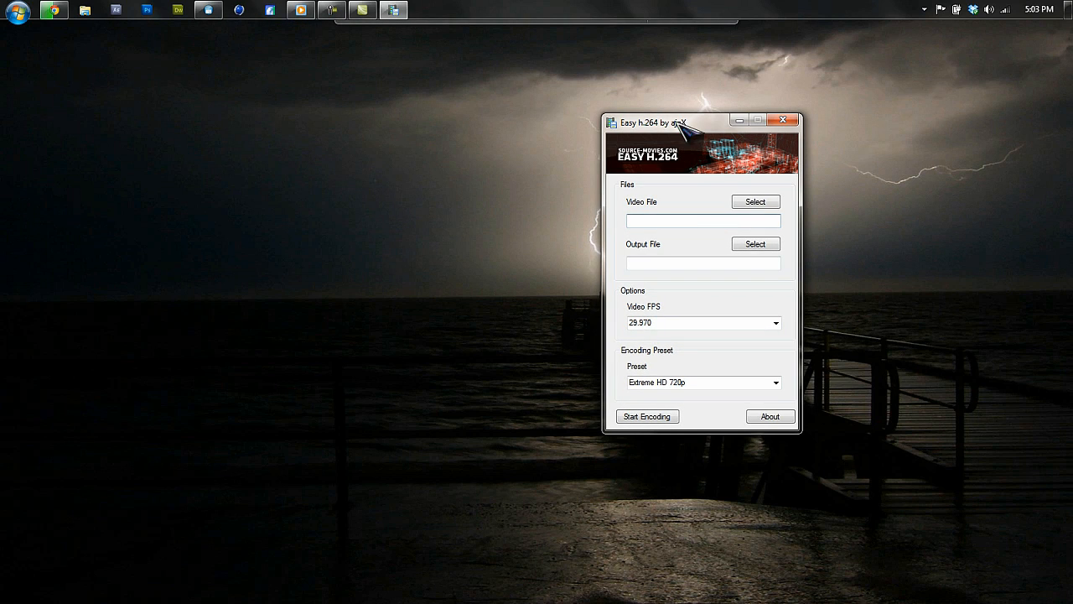
# Select the rendered Untitled video from the Desktop as the Easy h.264 video file.
pyautogui.click(752, 203)
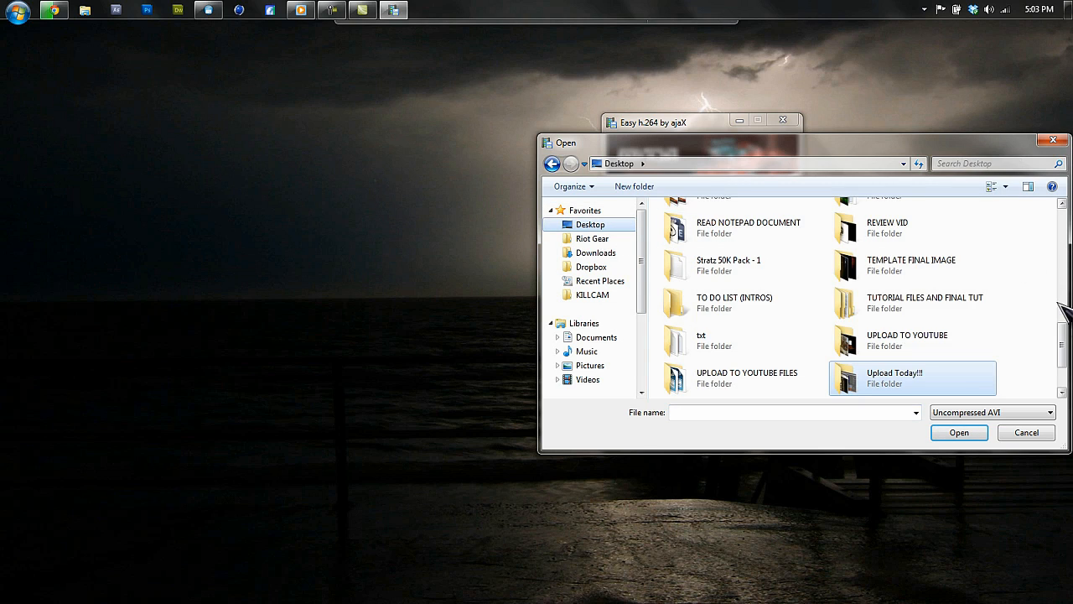
pyautogui.scroll(-2, 1063, 319)
pyautogui.click(746, 385)
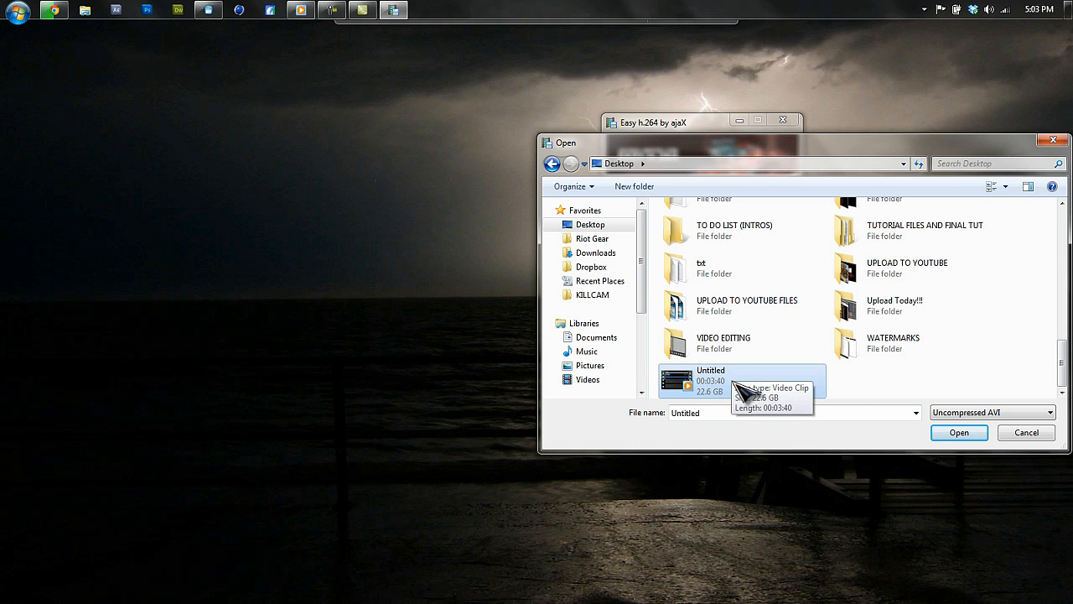
pyautogui.click(975, 437)
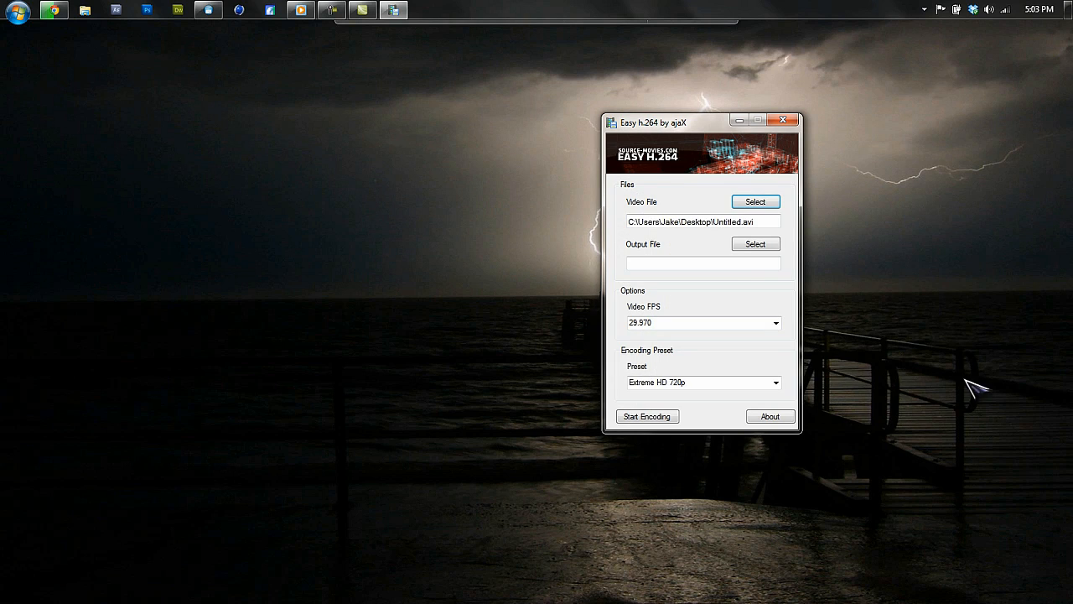
# Set the output file to output on the Desktop as an h.264 MPEG Container.
pyautogui.click(758, 246)
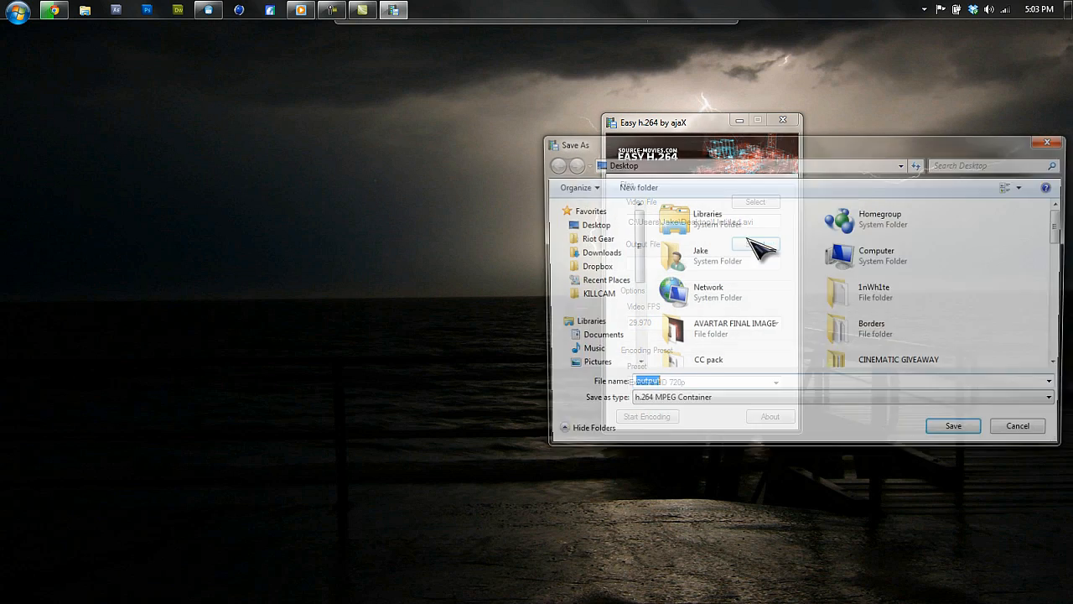
pyautogui.click(590, 225)
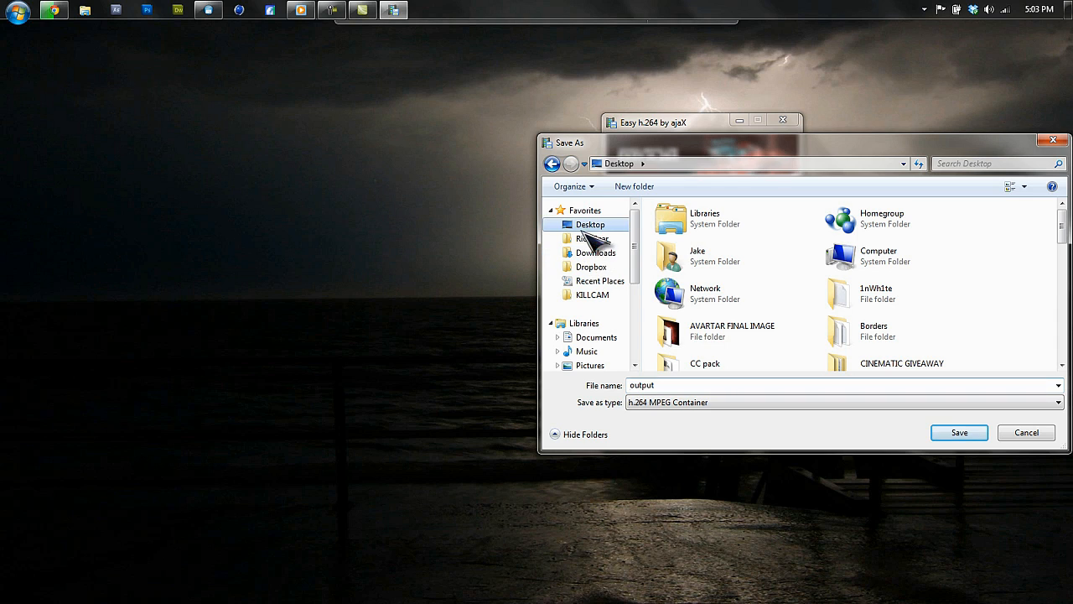
pyautogui.click(717, 385)
pyautogui.click(958, 433)
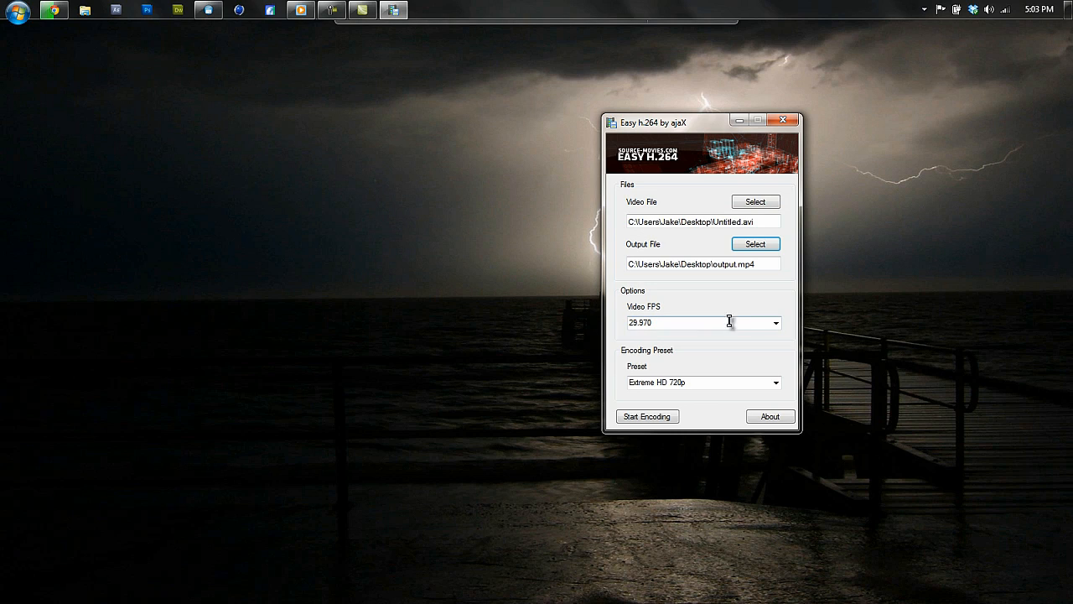
# Try other Video FPS values in the list and leave the frame rate at 29.970.
pyautogui.click(776, 323)
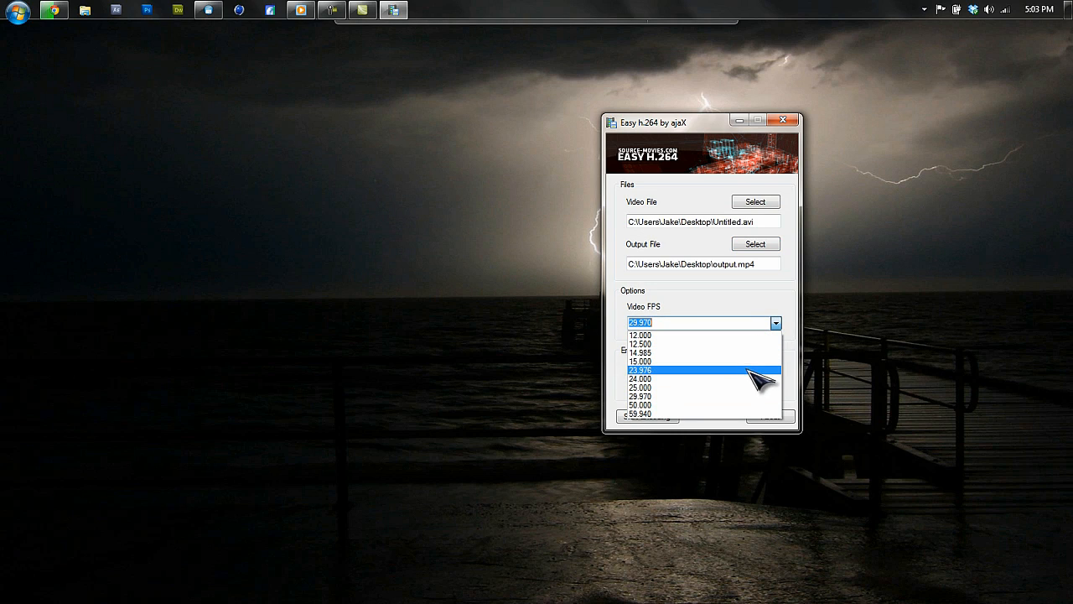
pyautogui.click(750, 396)
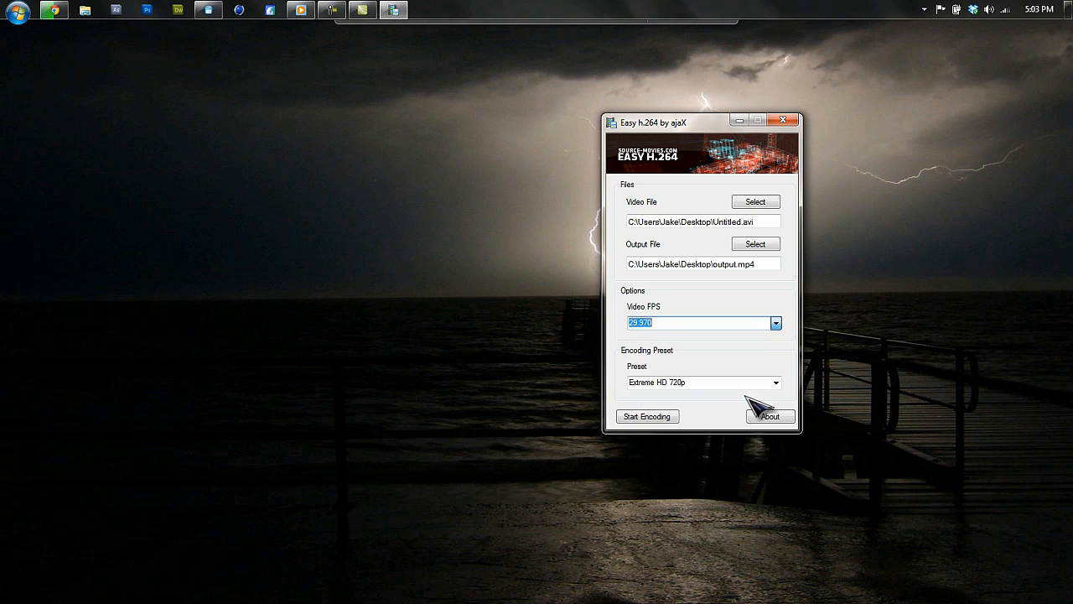
pyautogui.click(776, 324)
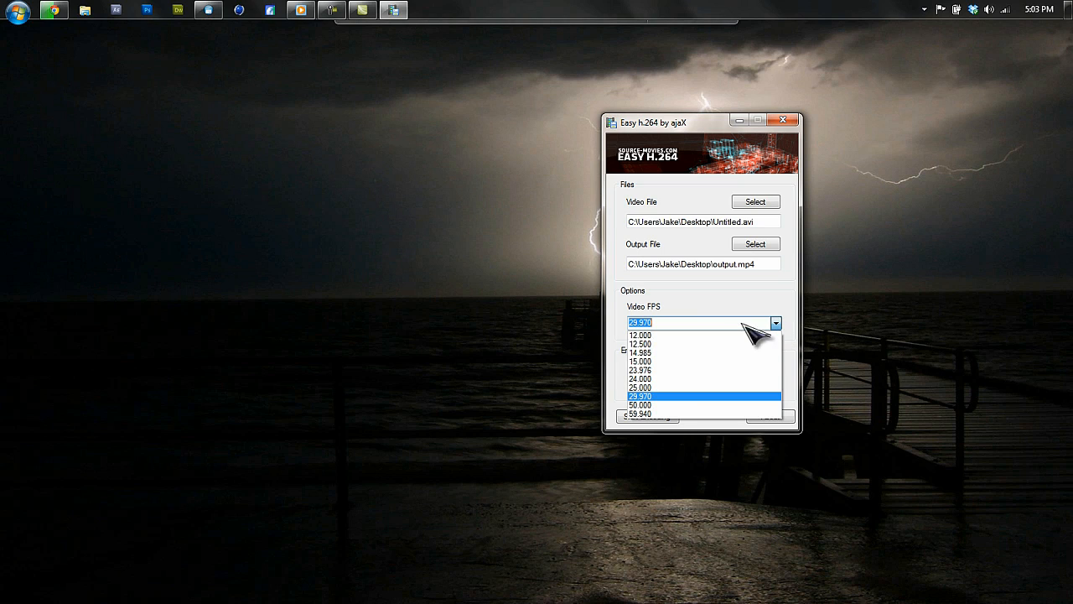
pyautogui.click(707, 414)
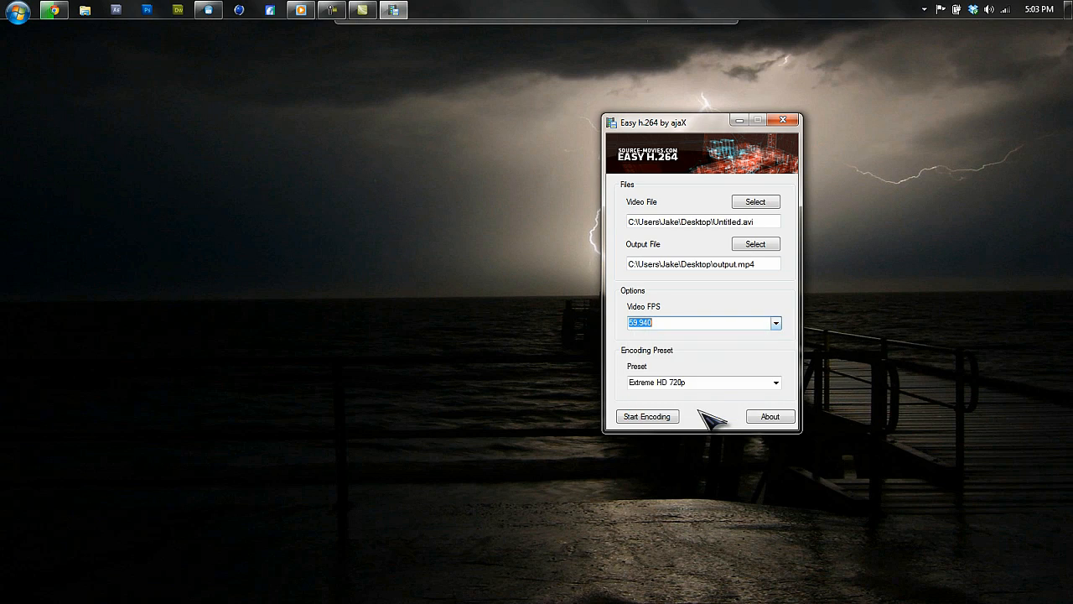
pyautogui.click(777, 323)
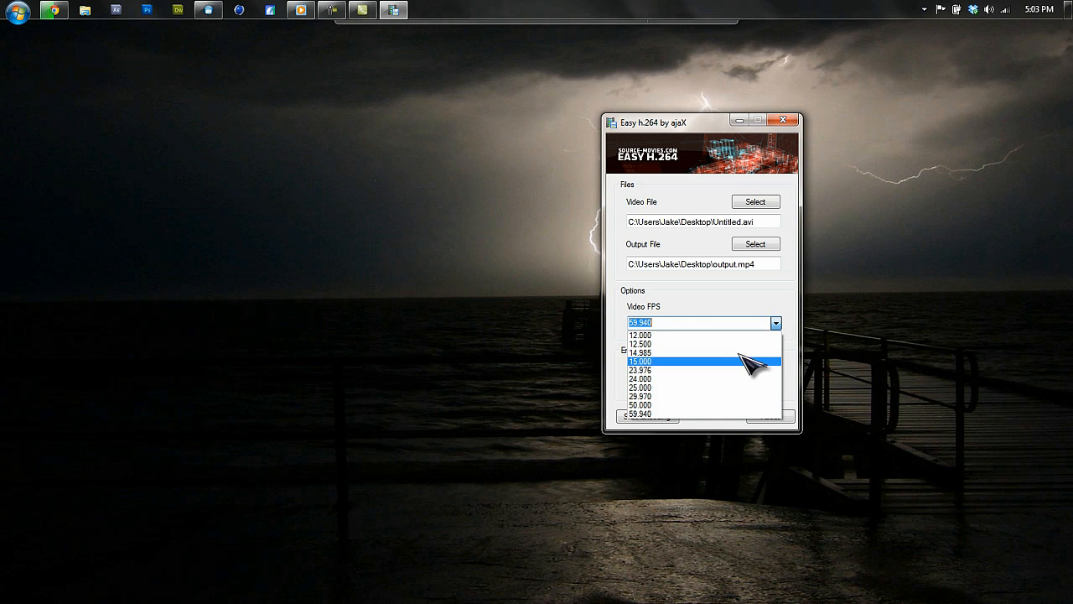
pyautogui.click(737, 415)
pyautogui.click(777, 324)
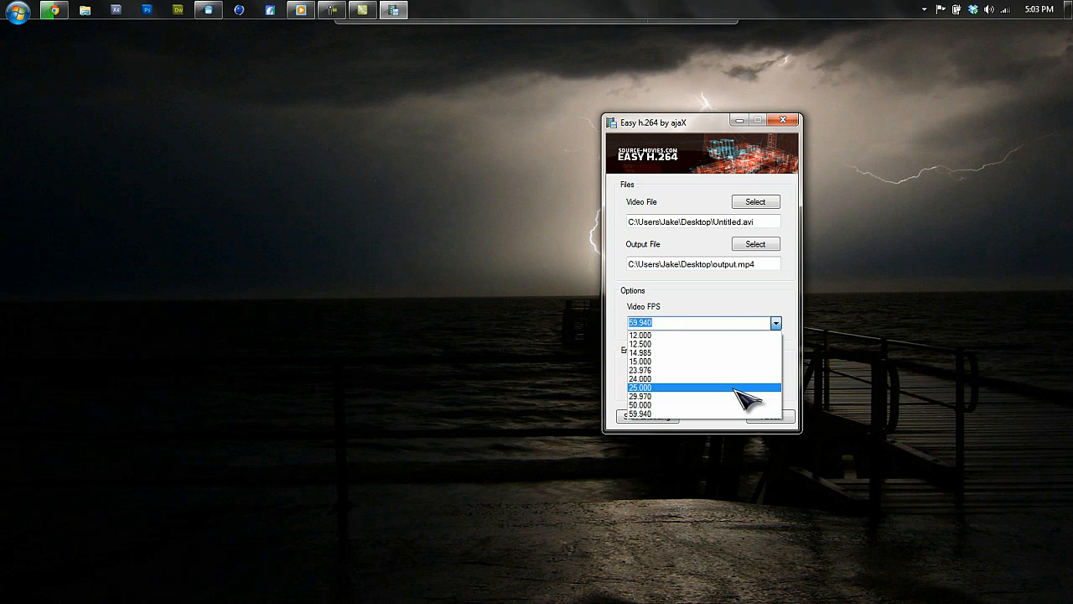
pyautogui.click(729, 396)
pyautogui.press('Tab')
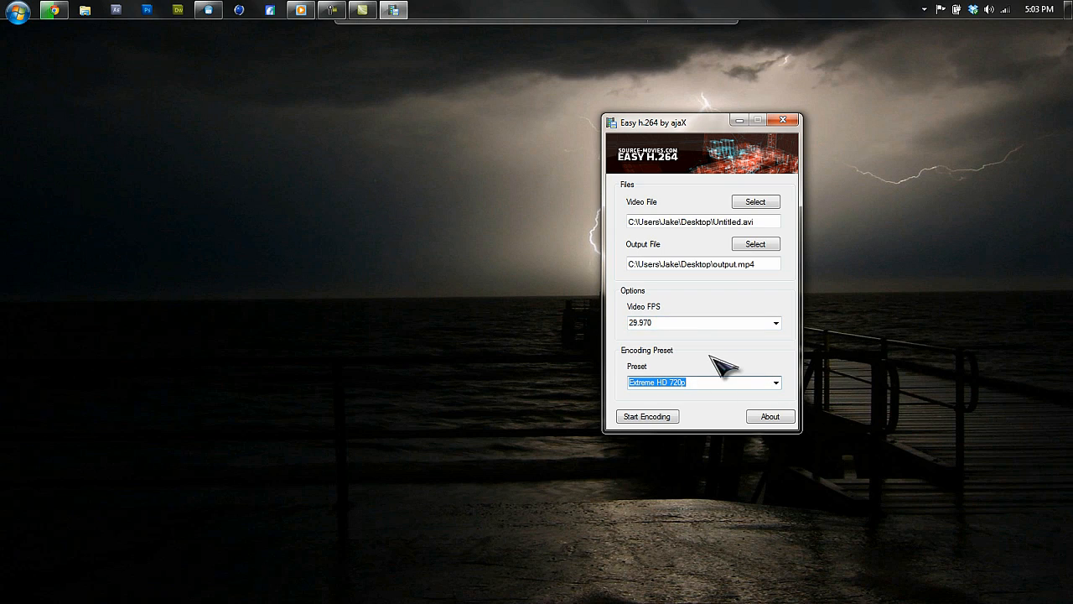
# Start encoding with the Extreme HD 720p preset and acknowledge the notice.
pyautogui.click(669, 417)
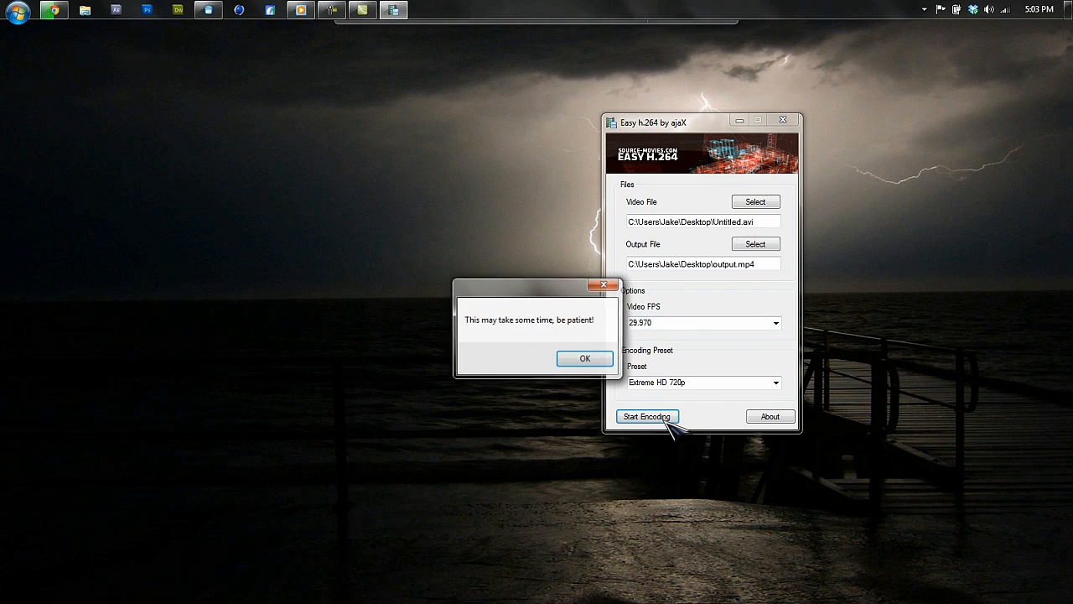
pyautogui.click(585, 360)
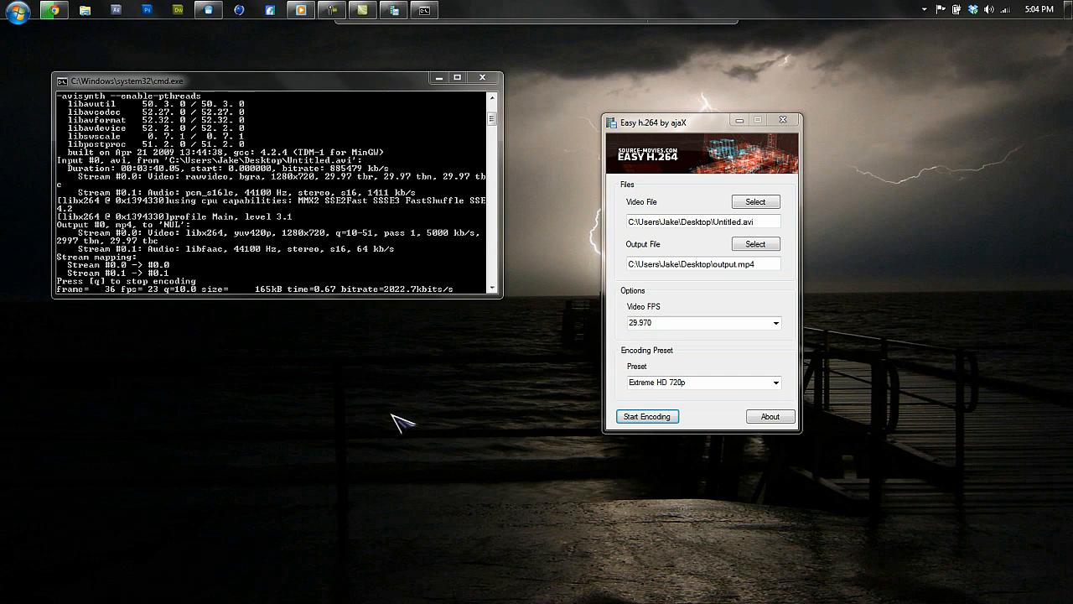
# Minimize the encoding console window and pause the Camtasia screen recording.
pyautogui.click(438, 78)
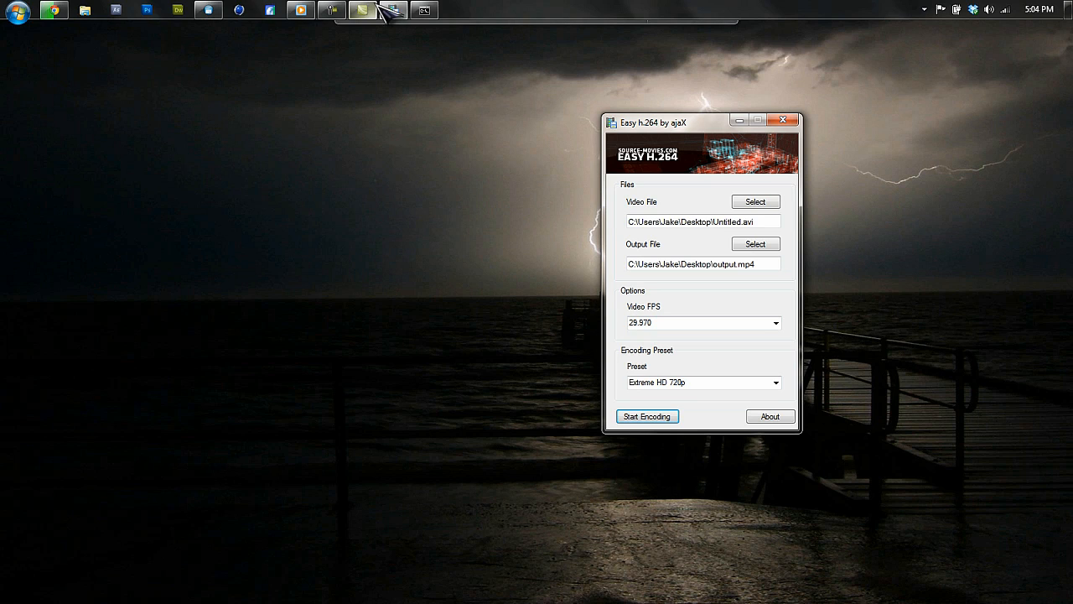
pyautogui.moveTo(342, 10)
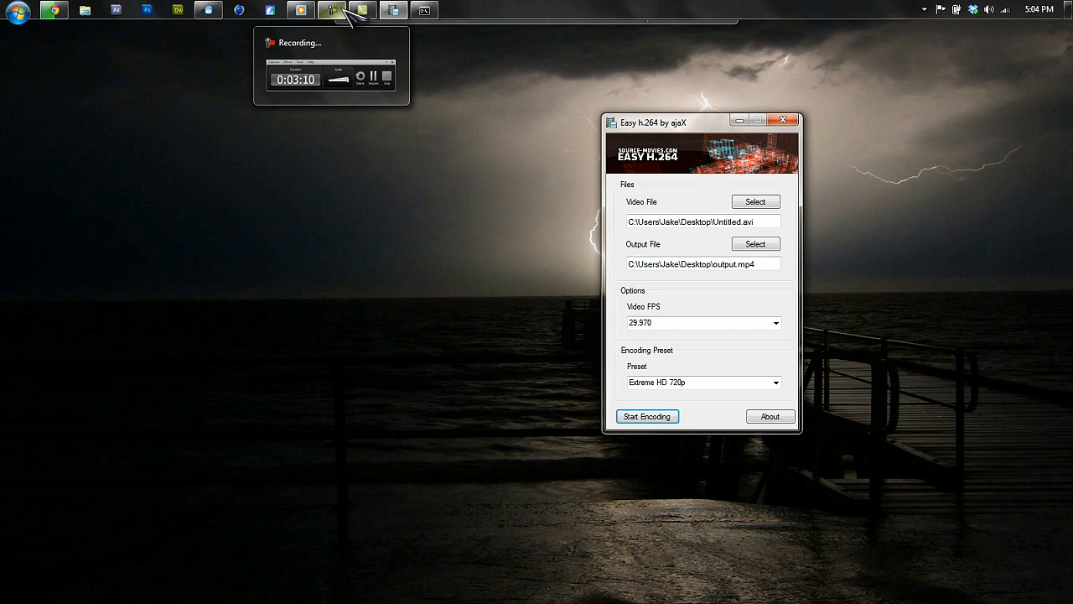
pyautogui.click(344, 10)
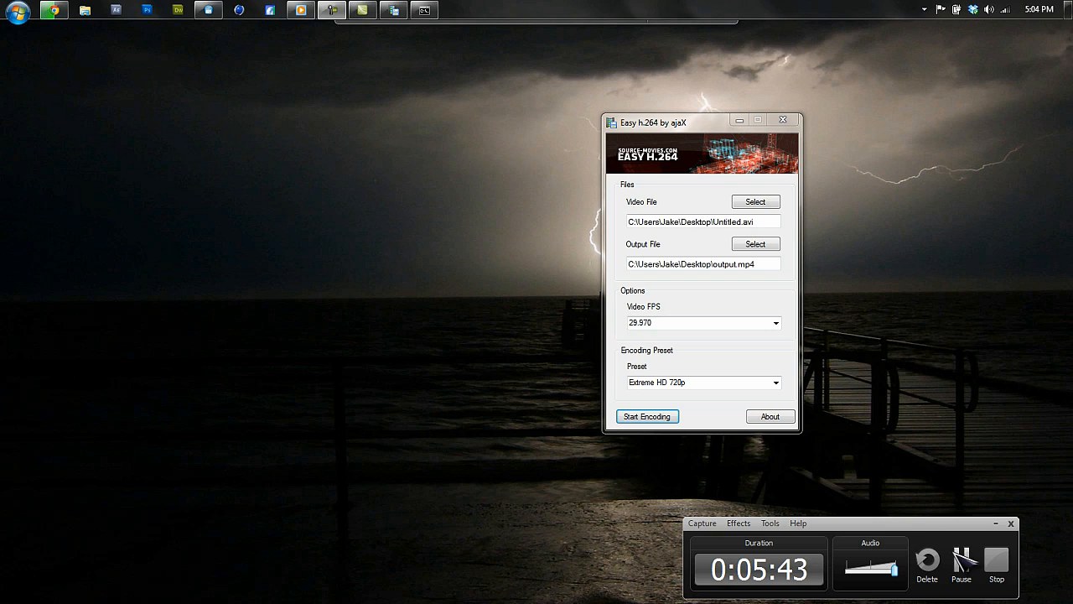
pyautogui.click(961, 560)
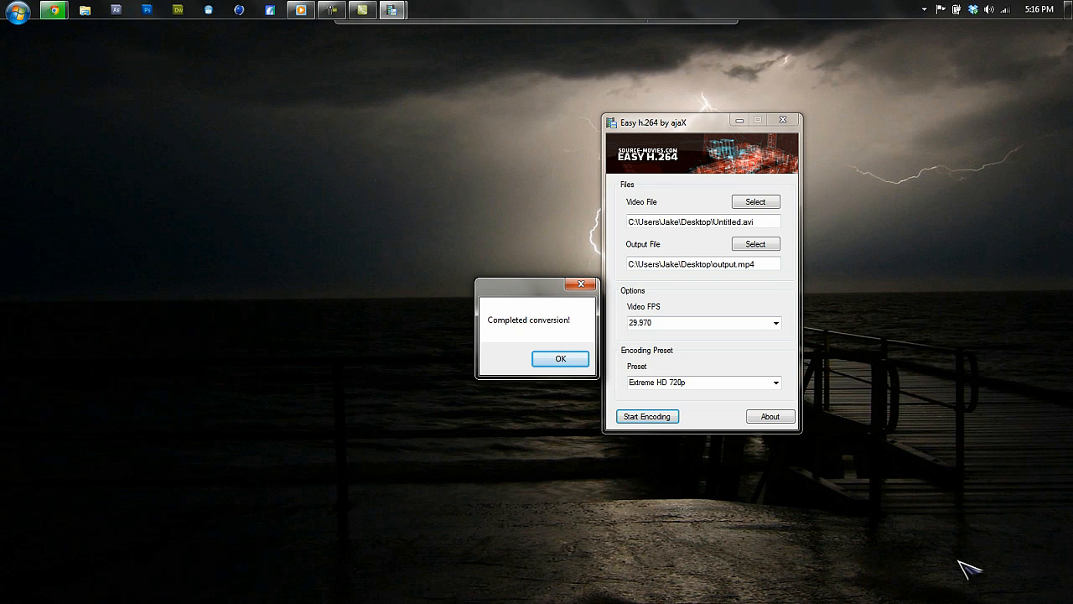
# Acknowledge the conversion message and close Easy h.264.
pyautogui.click(561, 359)
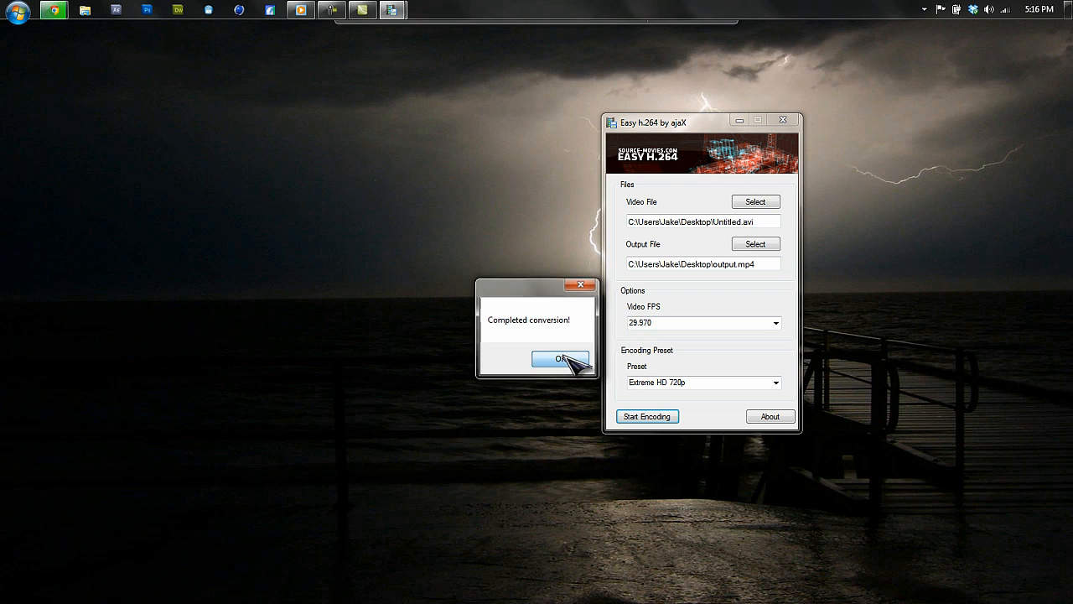
pyautogui.click(783, 121)
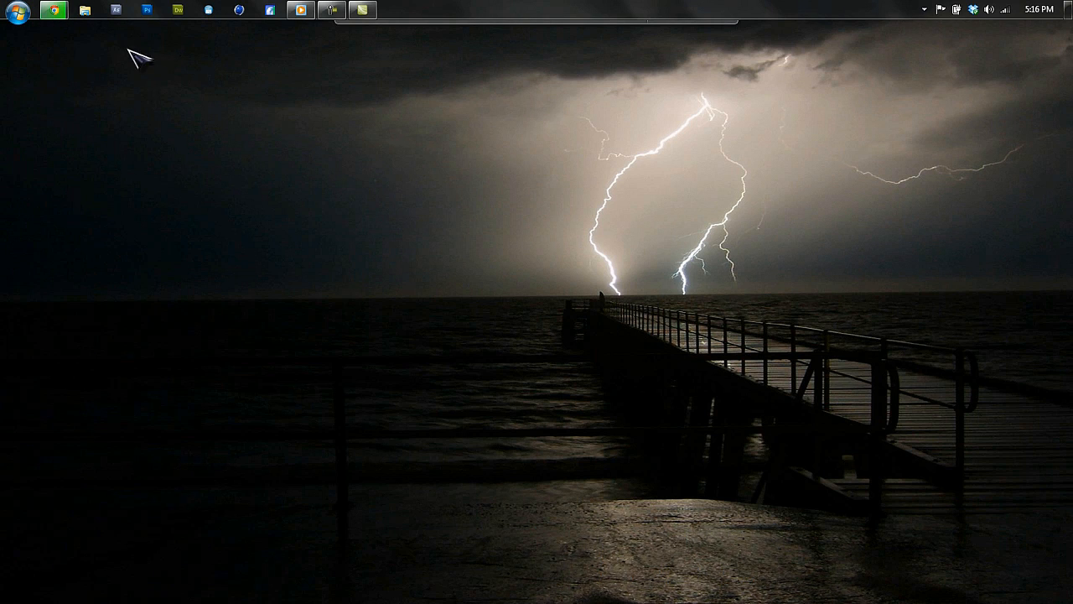
# Open the Desktop in Explorer and compare the details of the output and Untitled video files.
pyautogui.click(87, 12)
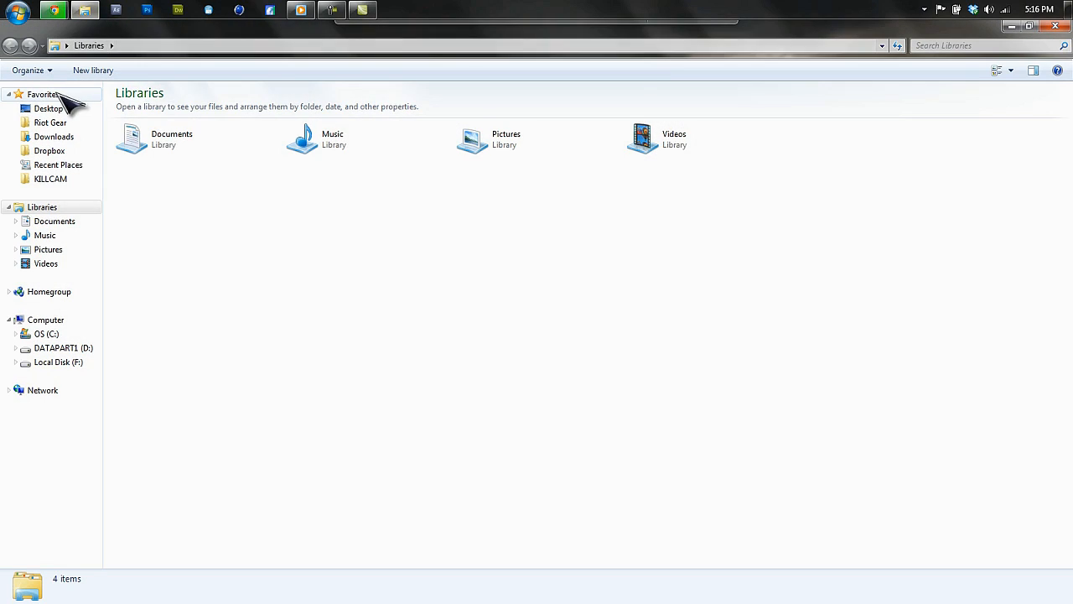
pyautogui.click(57, 109)
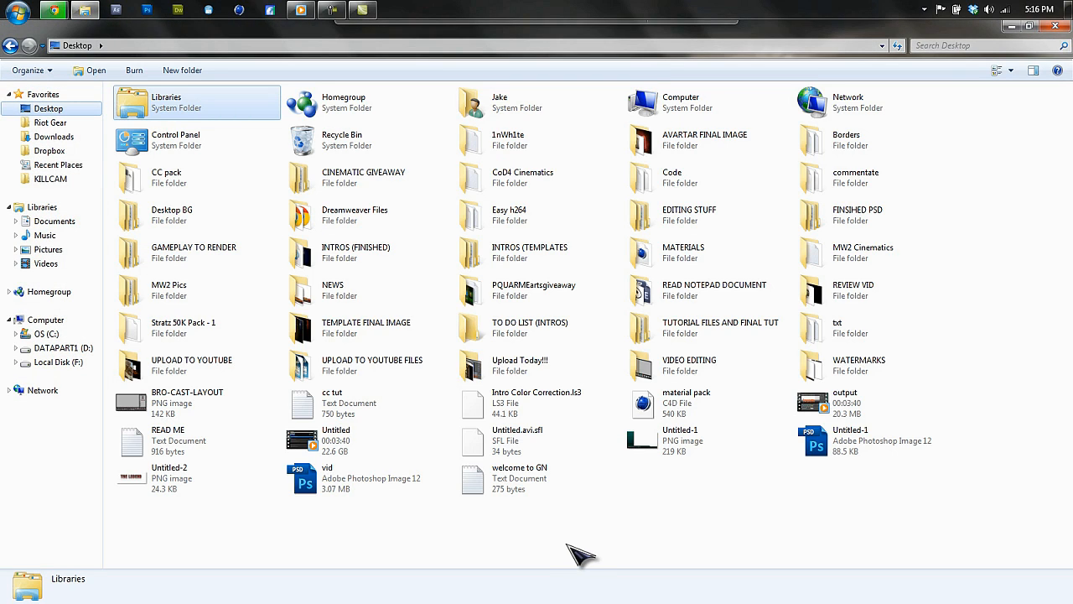
pyautogui.click(860, 403)
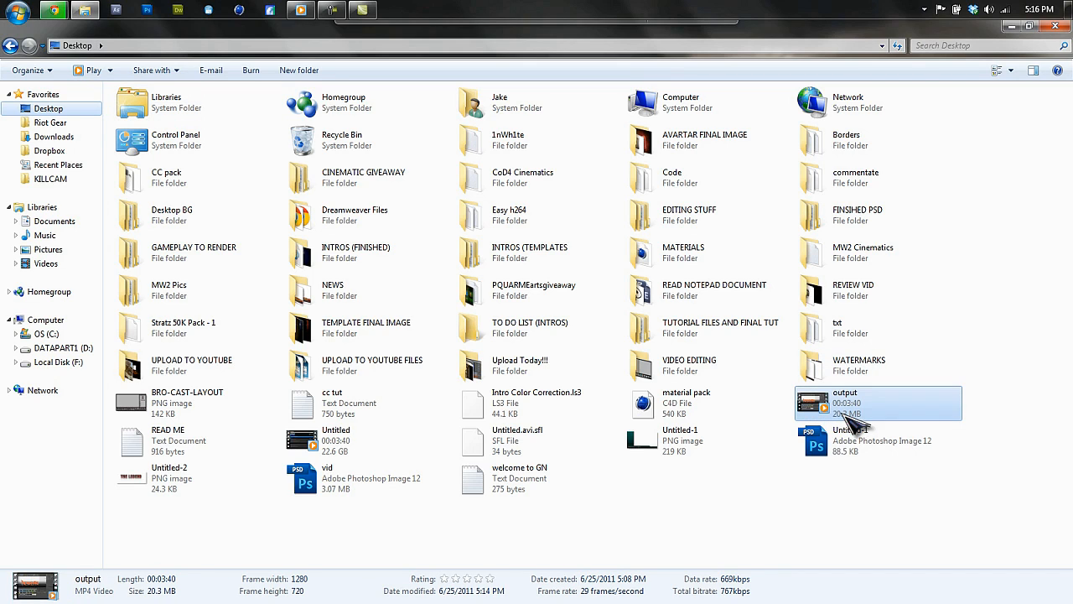
pyautogui.click(863, 421)
pyautogui.click(870, 409)
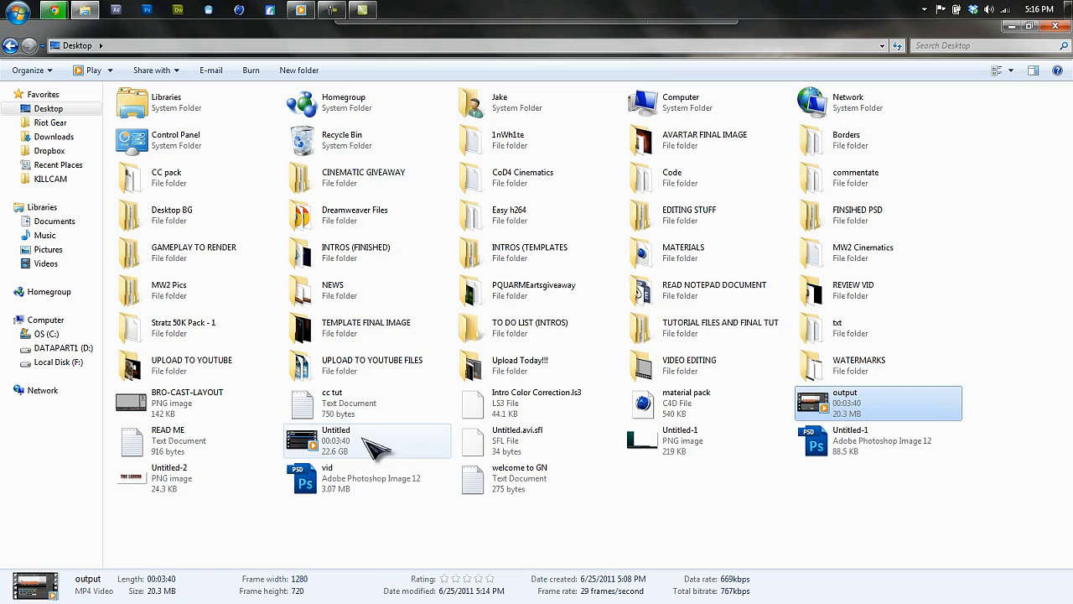
pyautogui.click(882, 510)
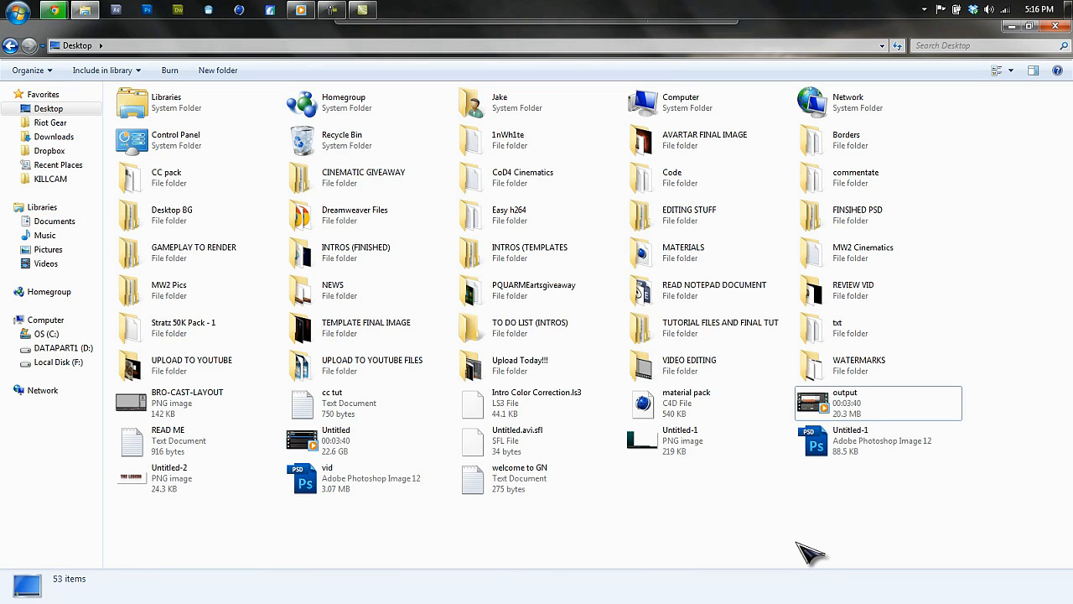
pyautogui.click(361, 440)
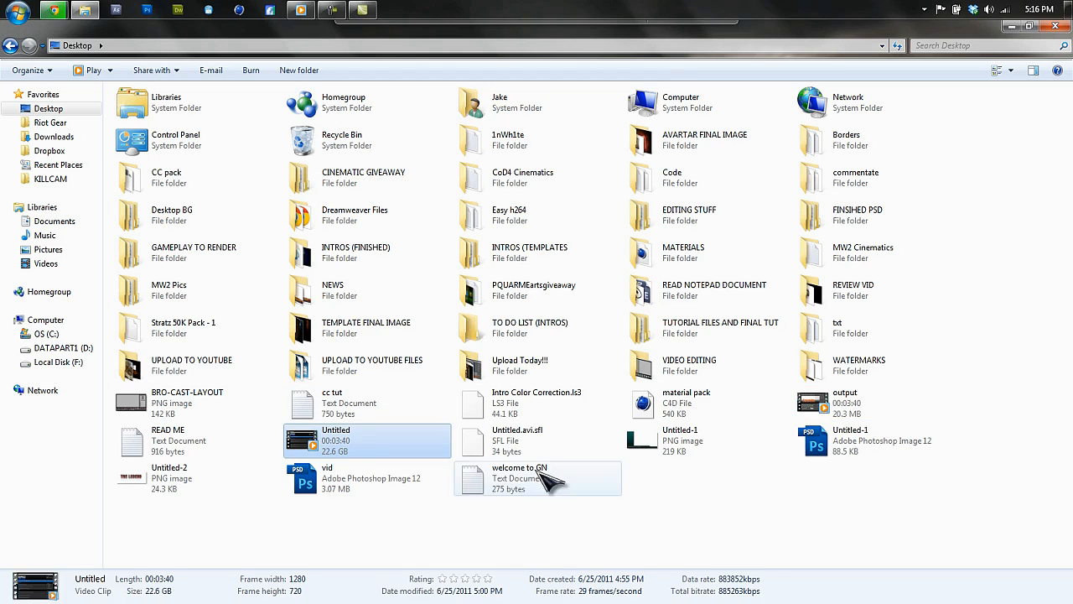
pyautogui.click(814, 531)
pyautogui.click(844, 410)
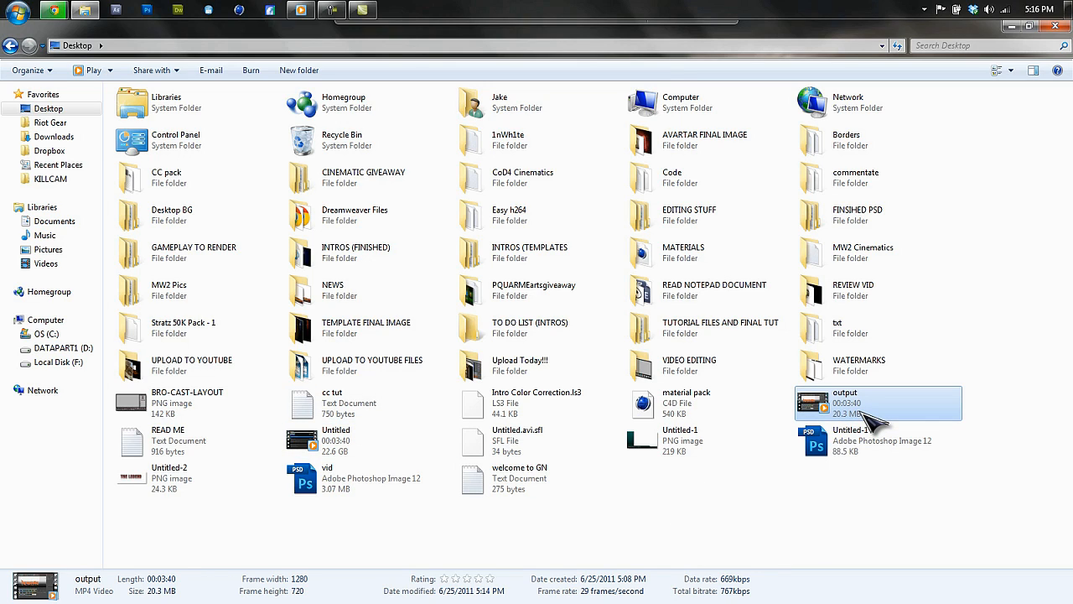
pyautogui.click(889, 514)
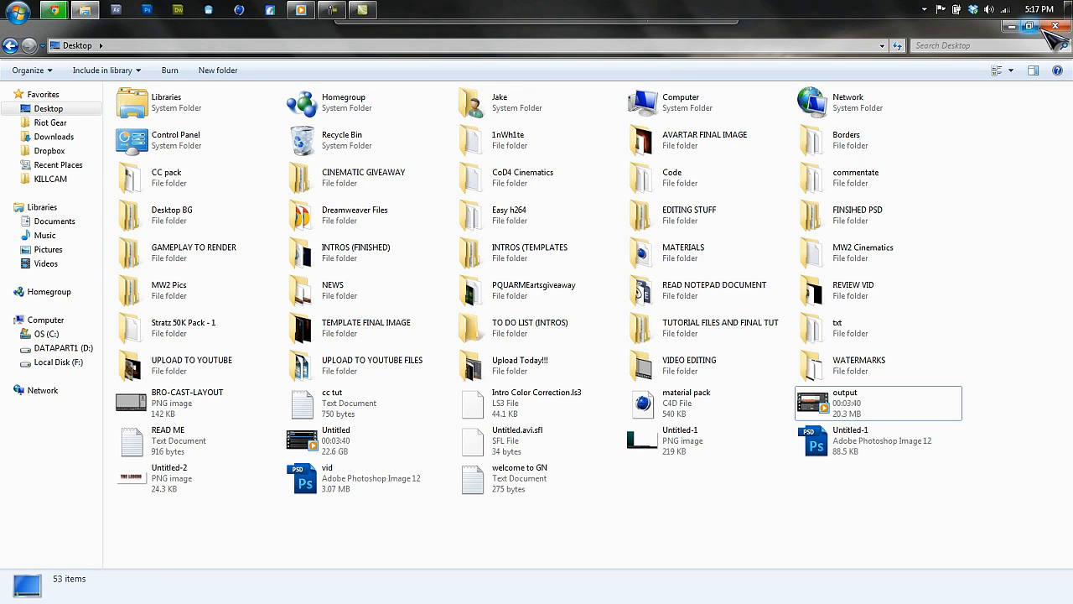
# Minimize Explorer and bring up the Camtasia recorder.
pyautogui.click(1012, 26)
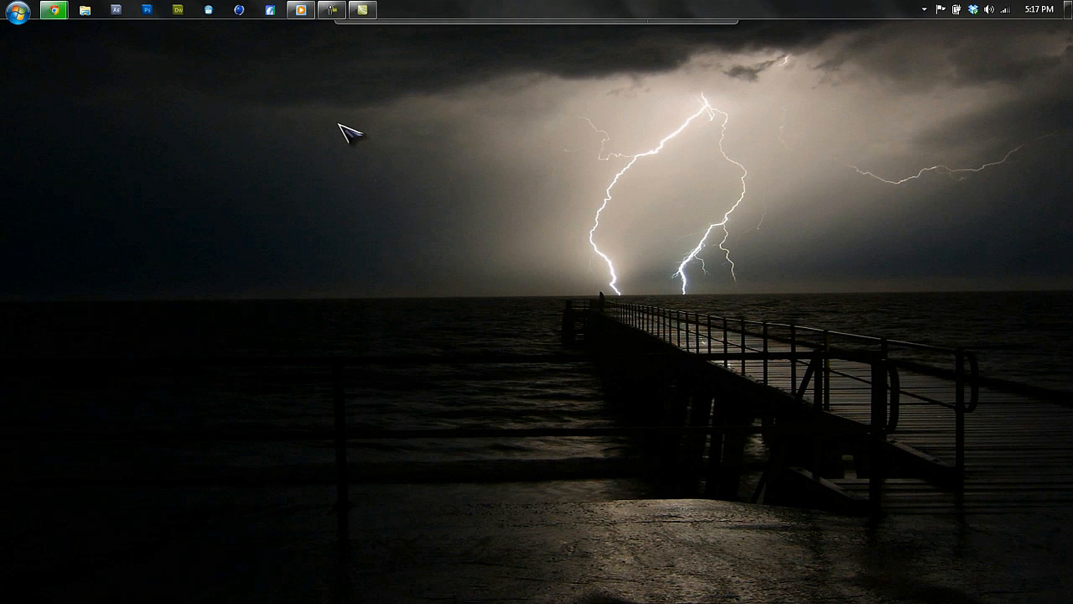
pyautogui.click(333, 11)
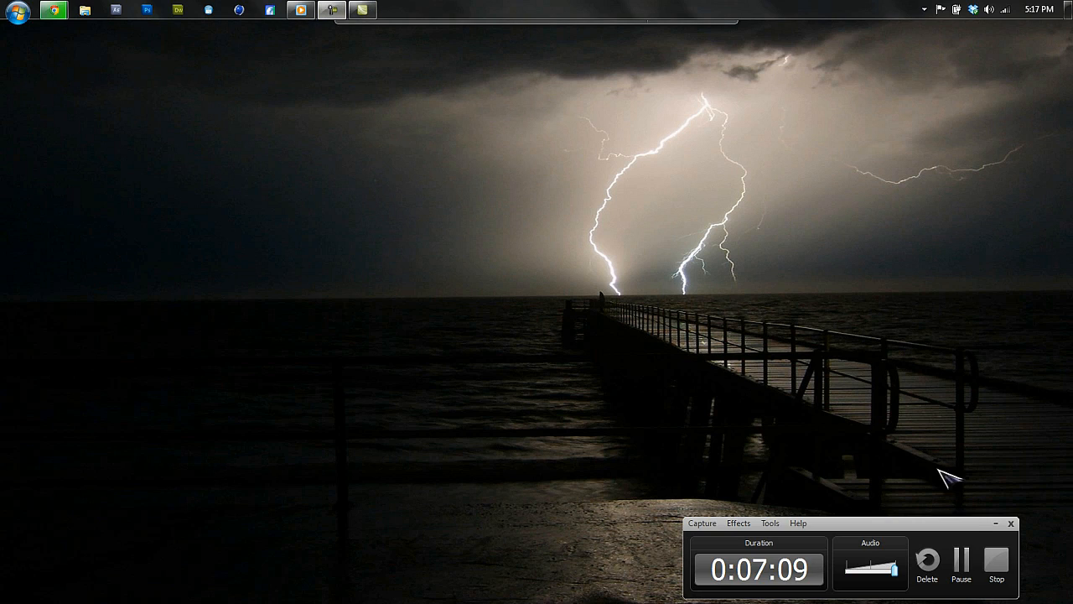